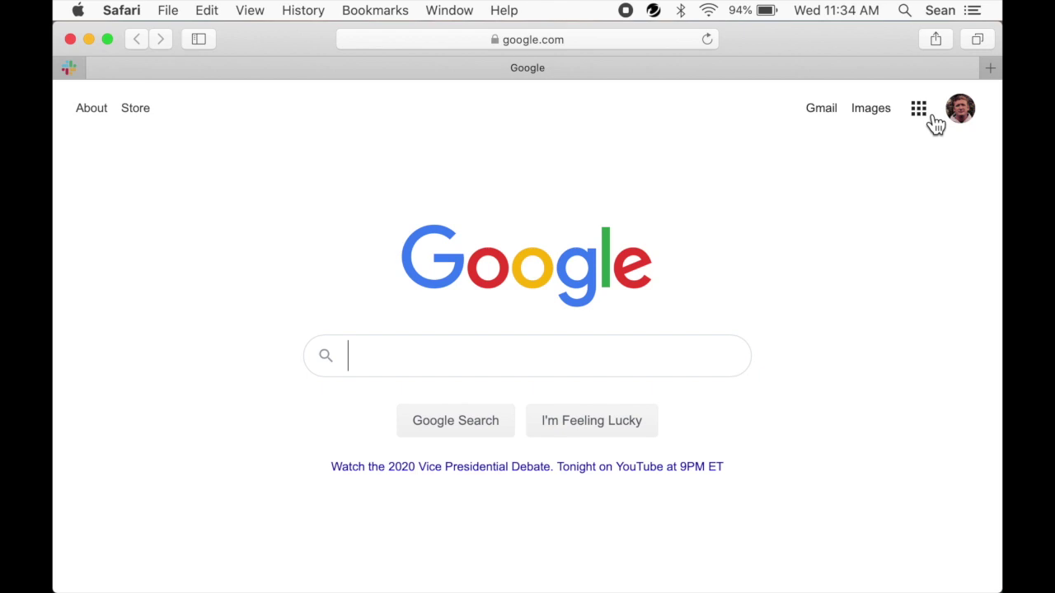
Step: Open Google Forms from the Google apps and create a new blank form
click(933, 117)
scroll(933, 340, down, 5)
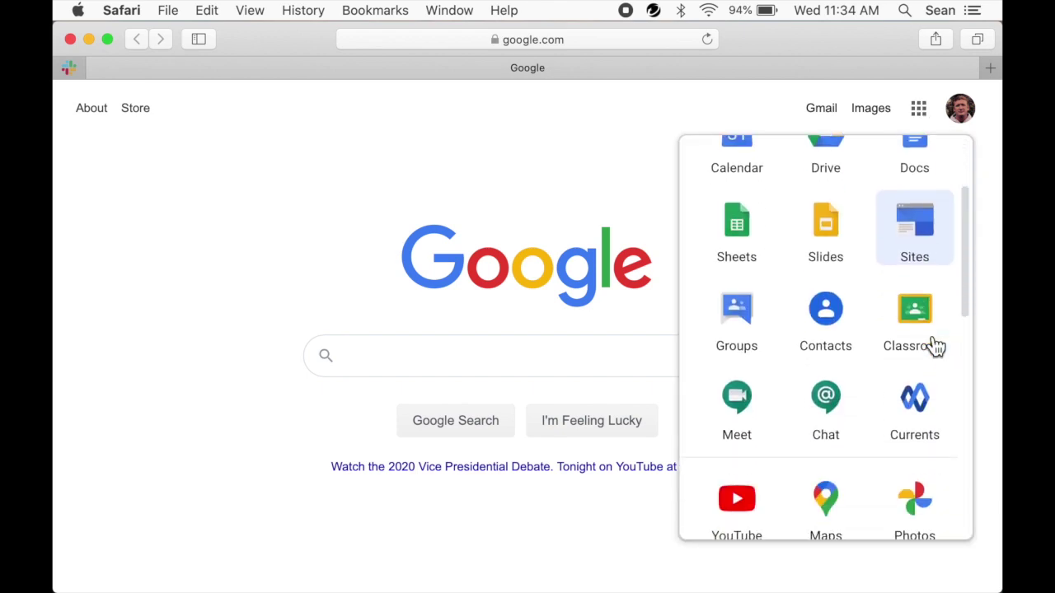
scroll(936, 347, down, 3)
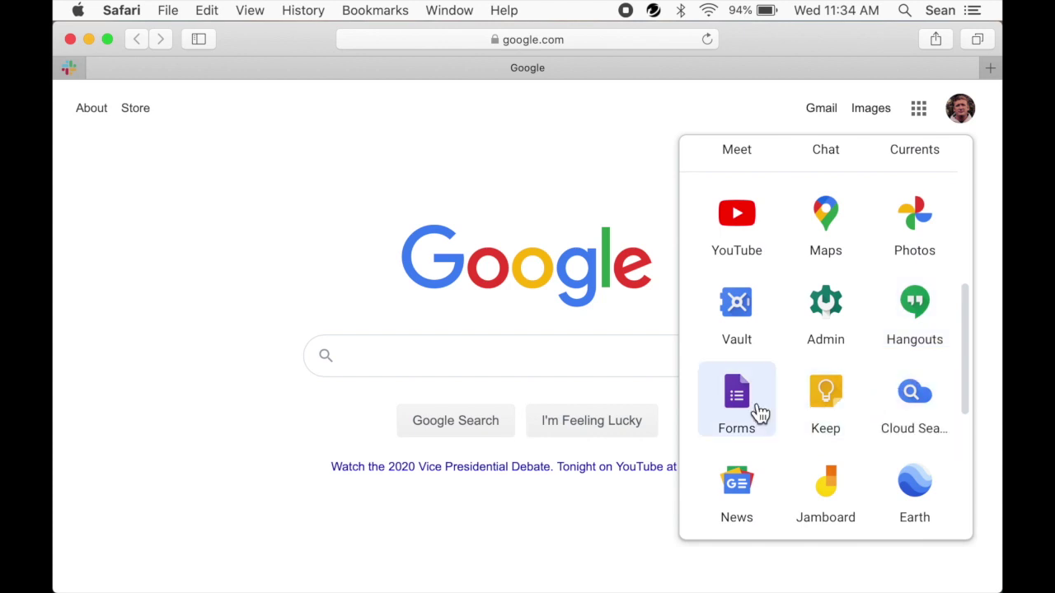
click(754, 404)
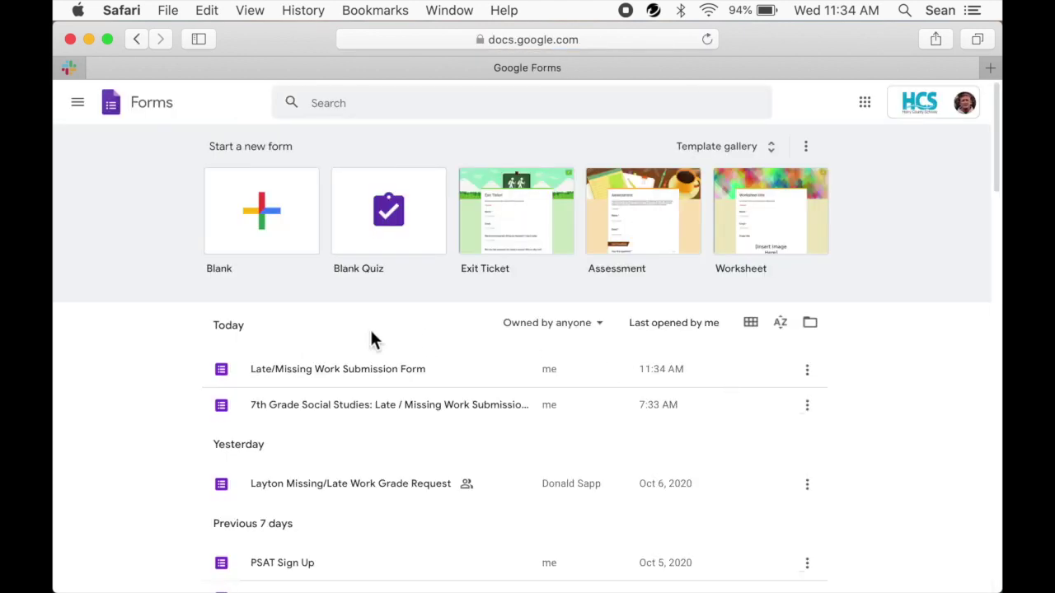
click(288, 240)
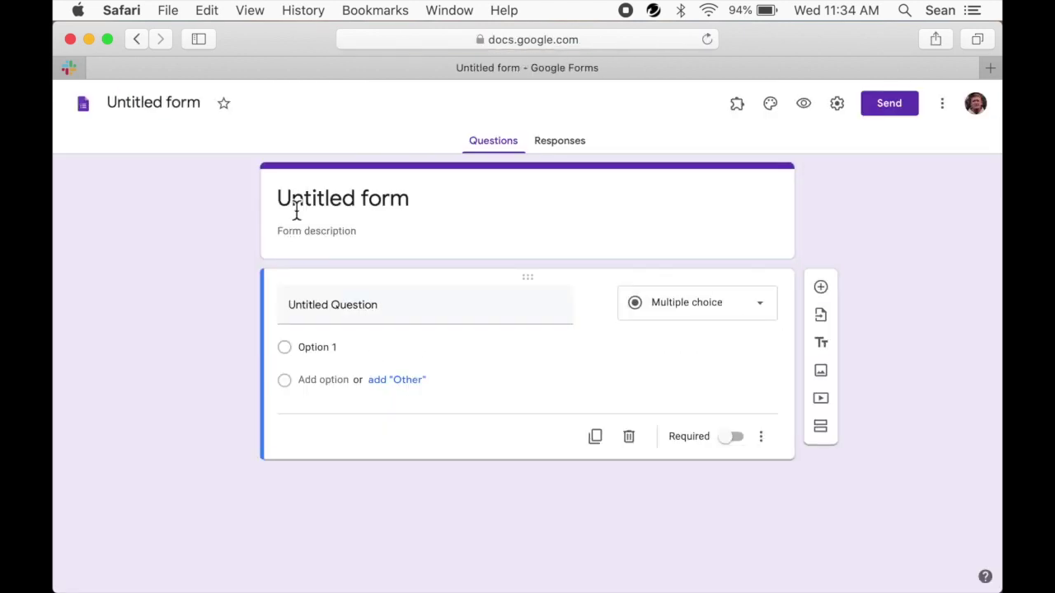
Step: Title the form "Late/Missing Work Submission Form" and give the file the same name
click(296, 211)
text(Late/Missing Work Submissio)
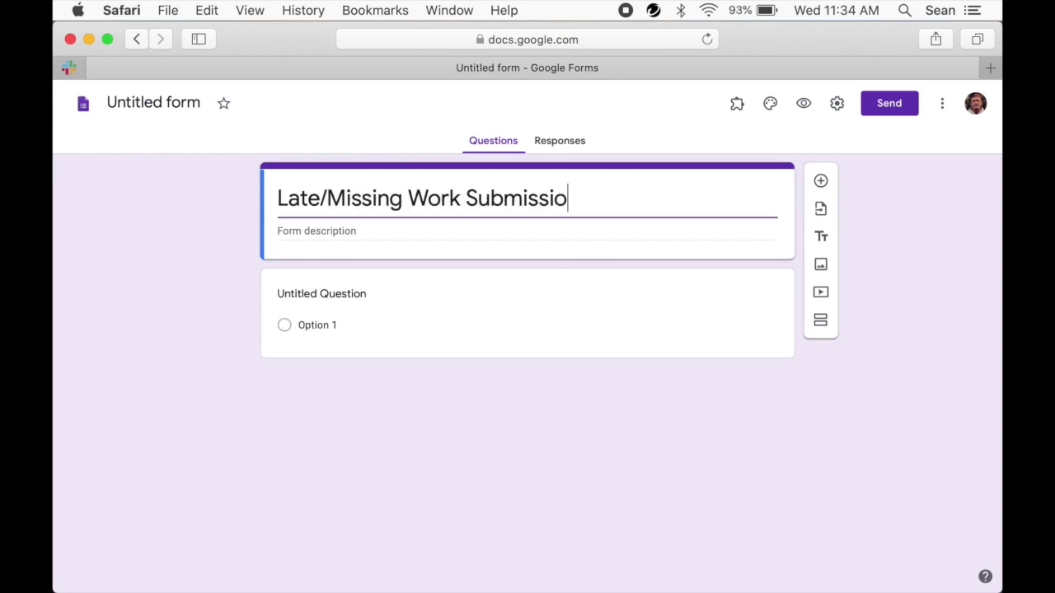
text(n Form)
click(857, 225)
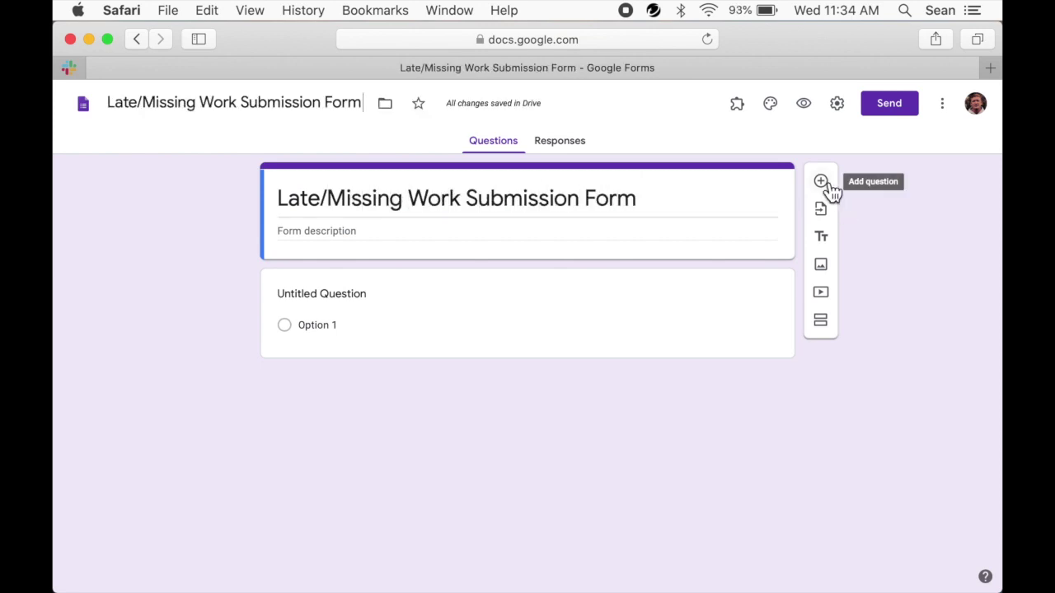
Step: Turn the untitled question into a required short-answer question titled "Last Name"
click(341, 297)
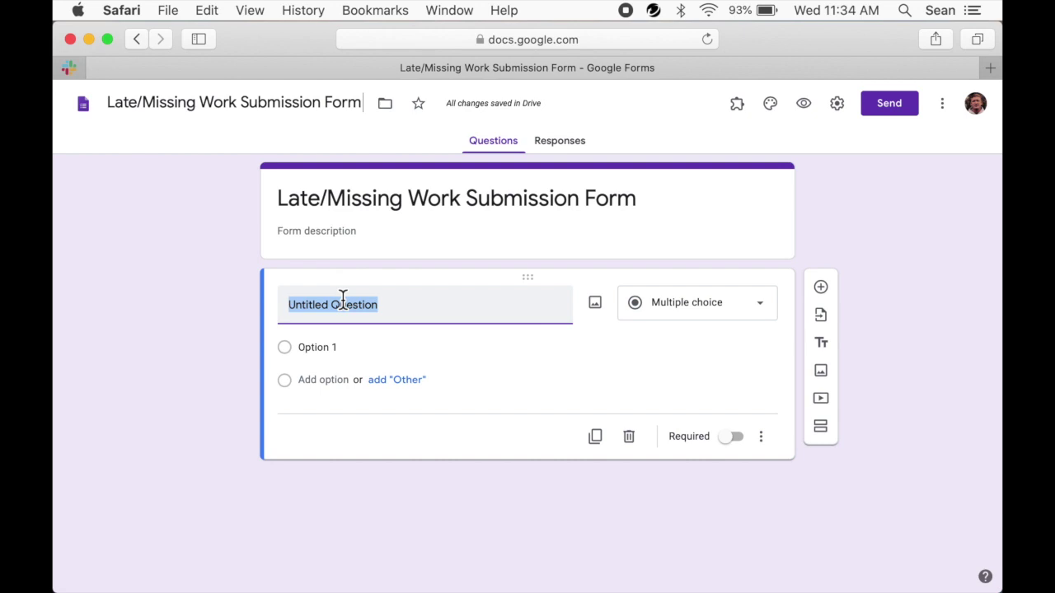
text(Last Name)
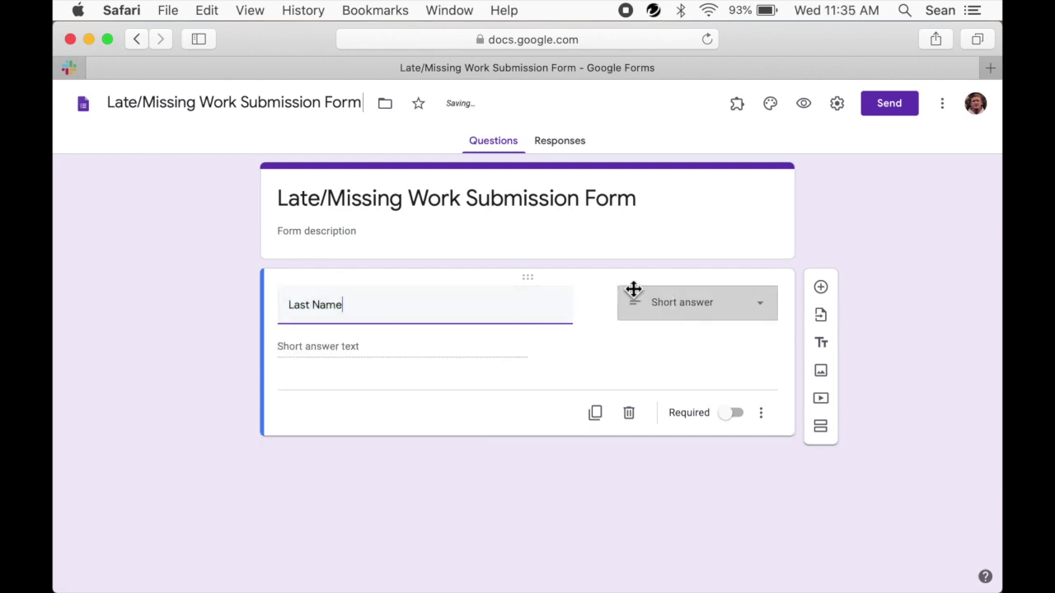
click(732, 414)
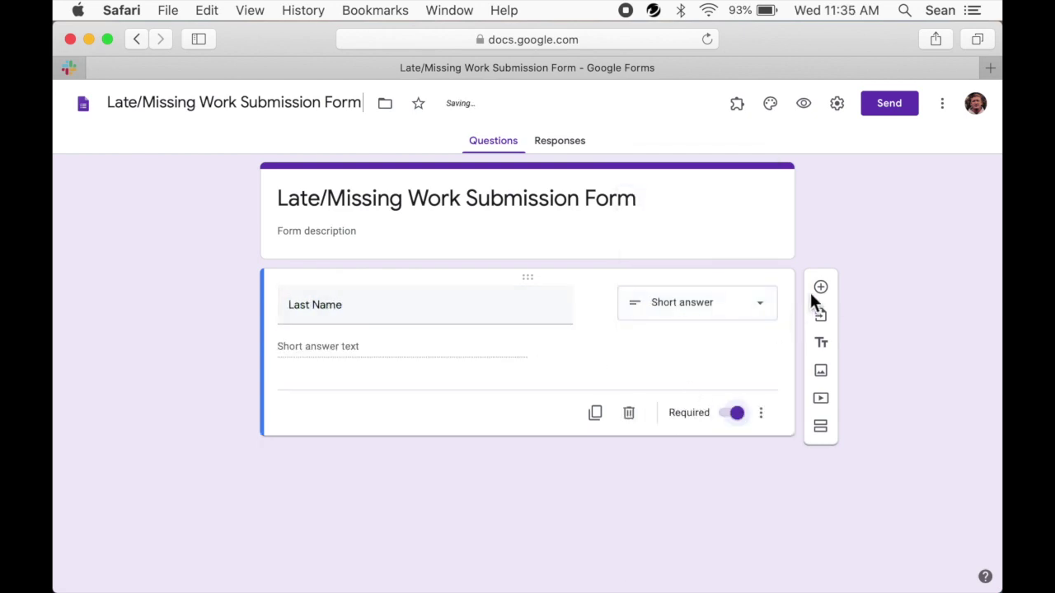
Step: Add a required short-answer question titled "First Name"
click(820, 287)
text(First Name)
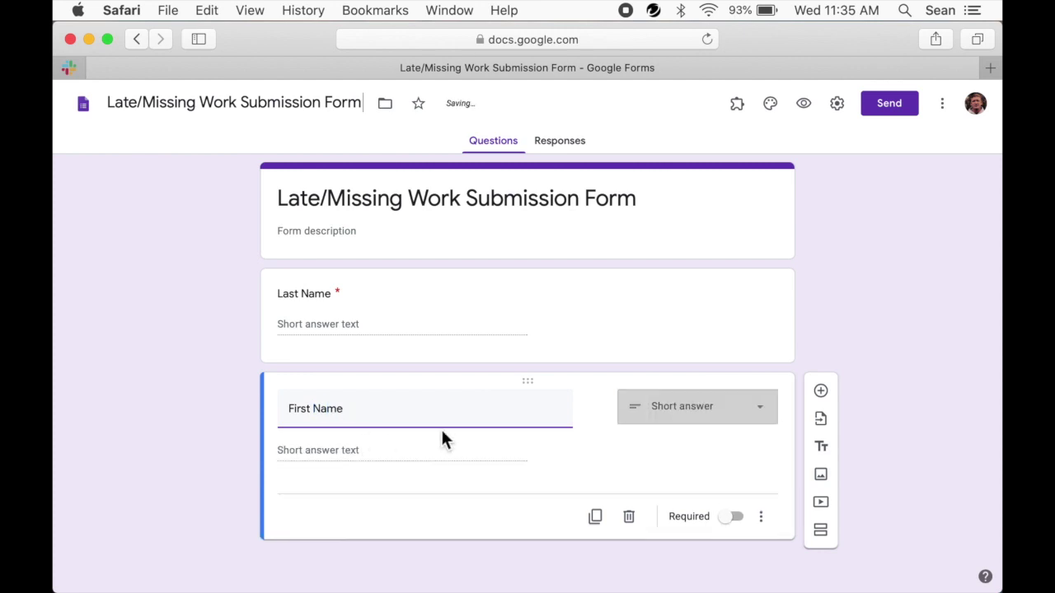
click(734, 519)
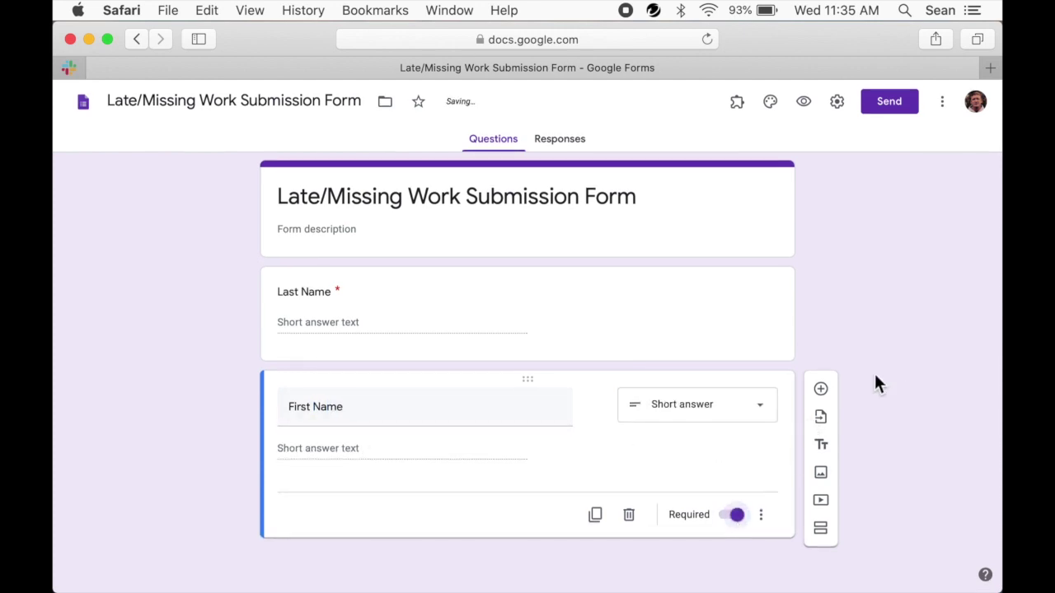
Step: Add a dropdown question titled "Which teacher are you submitting work for?"
click(820, 393)
text(Whic)
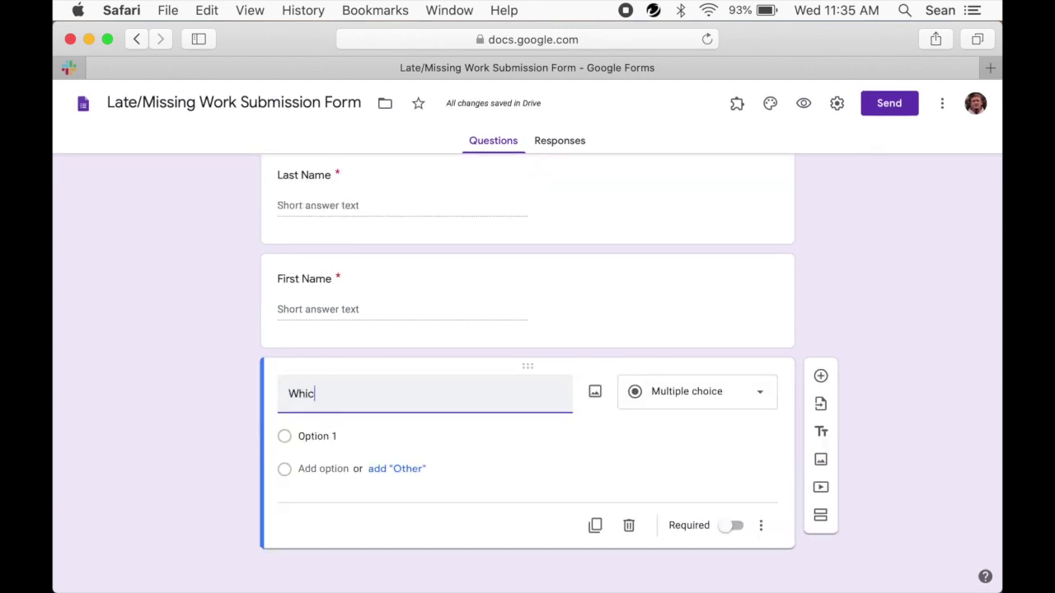
text(h teacher are you submitting wor)
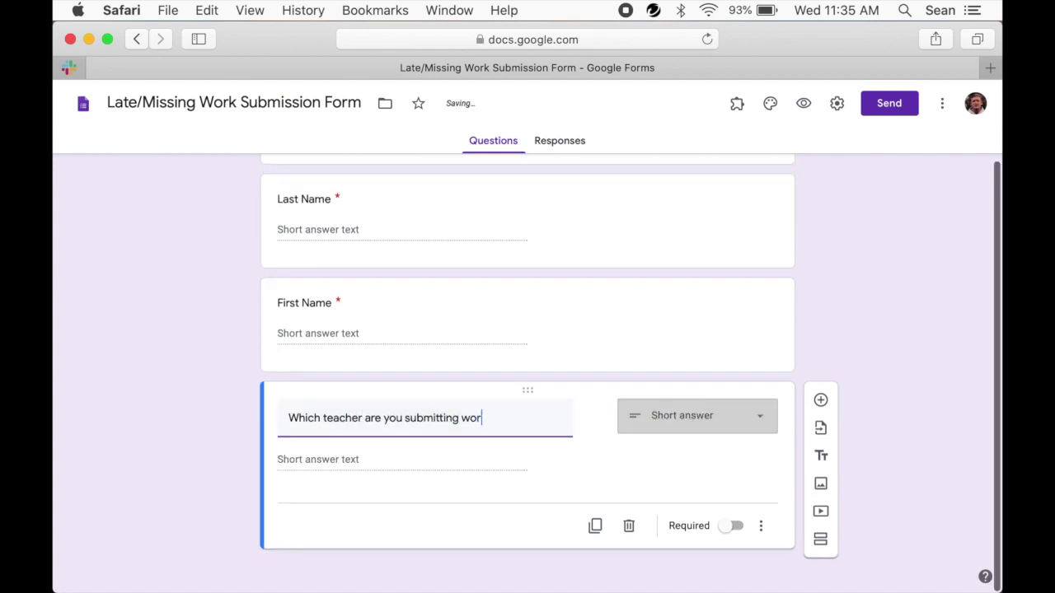
text(k for?)
click(671, 422)
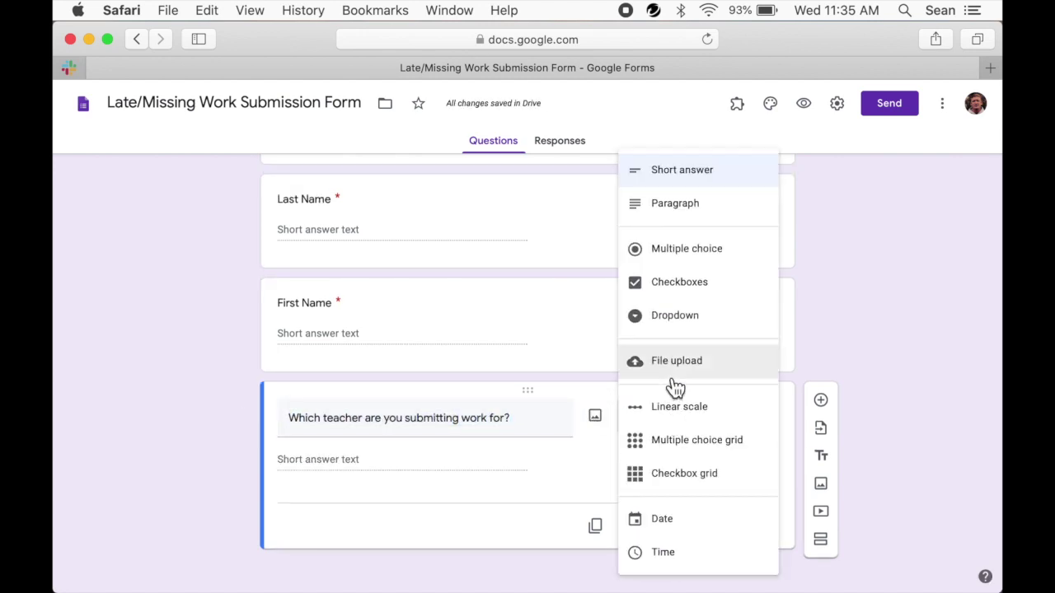
click(670, 321)
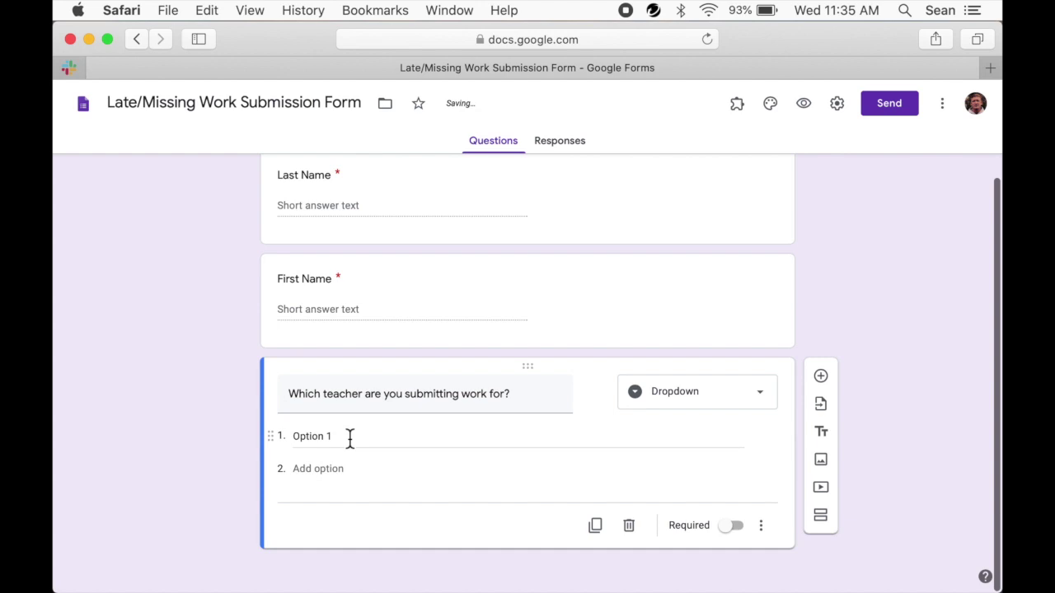
Step: Enter the four teachers' names as the dropdown options and make the question required
click(349, 438)
text(Mr. Smith)
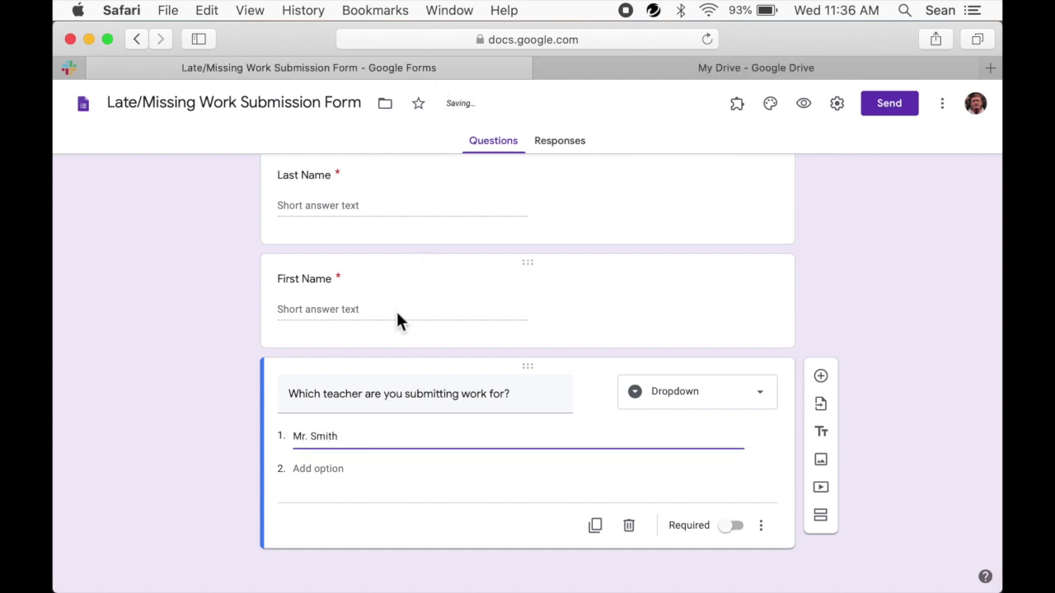
key(Return)
text(Ms. Jones)
click(322, 503)
text(Mr. Sanchez)
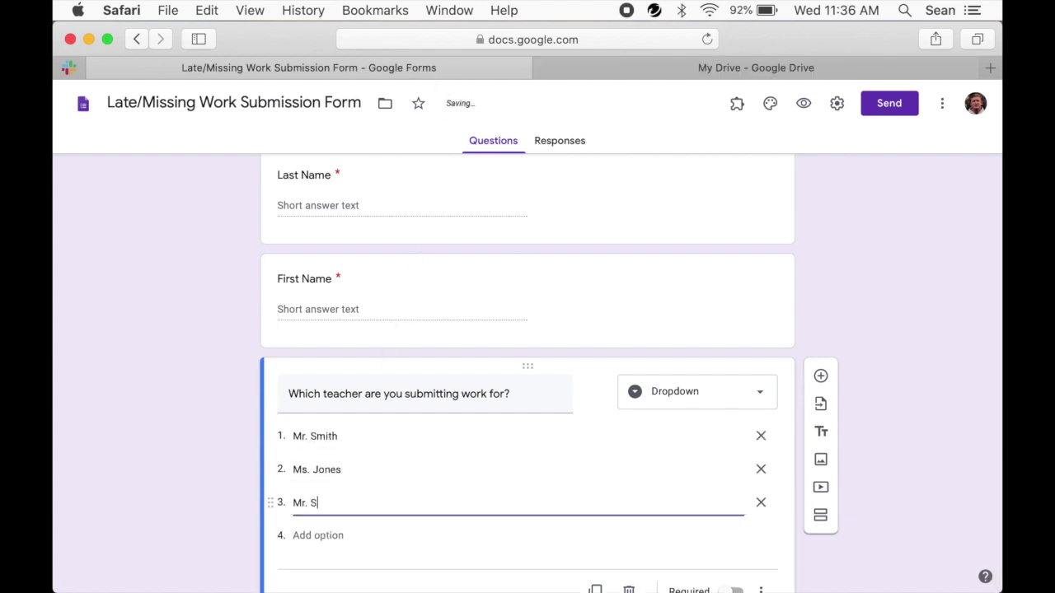
click(320, 535)
text(Ms. Torres)
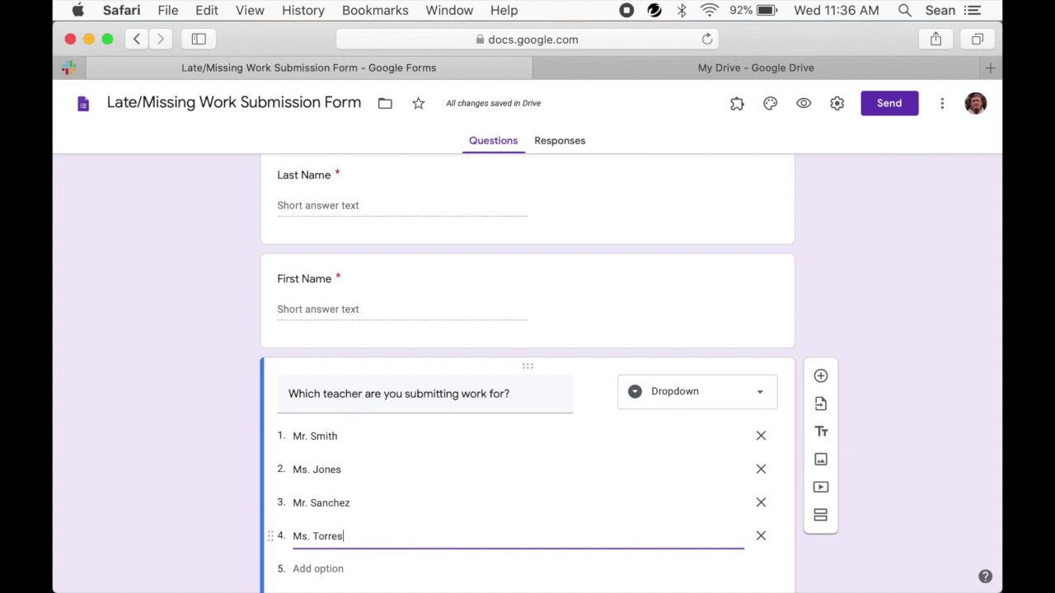
scroll(238, 502, down, 2)
click(735, 543)
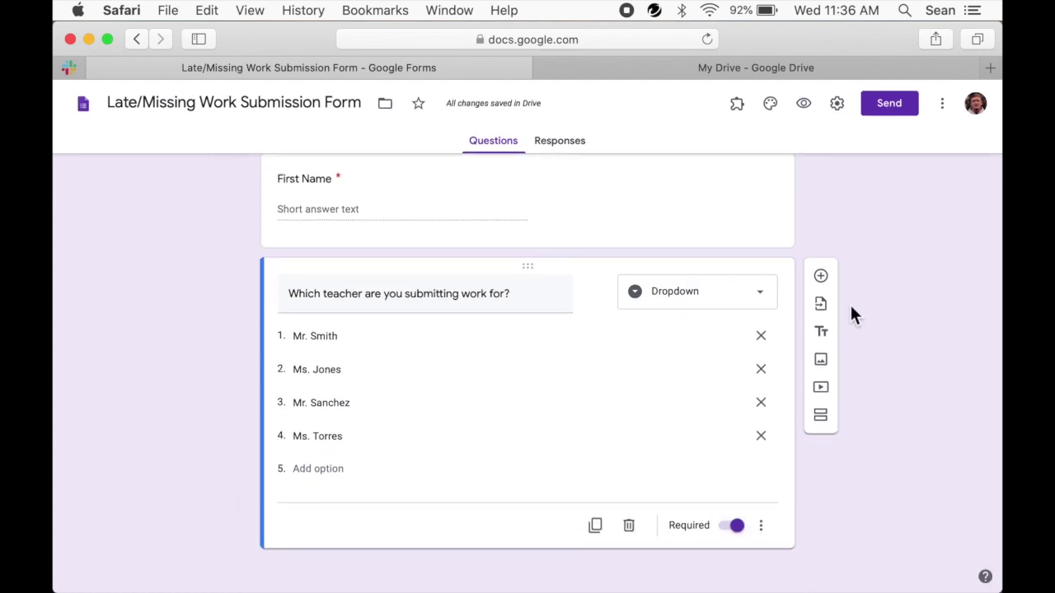
Step: Add a dropdown question titled "Select your teacher's email address"
click(820, 275)
text(Select)
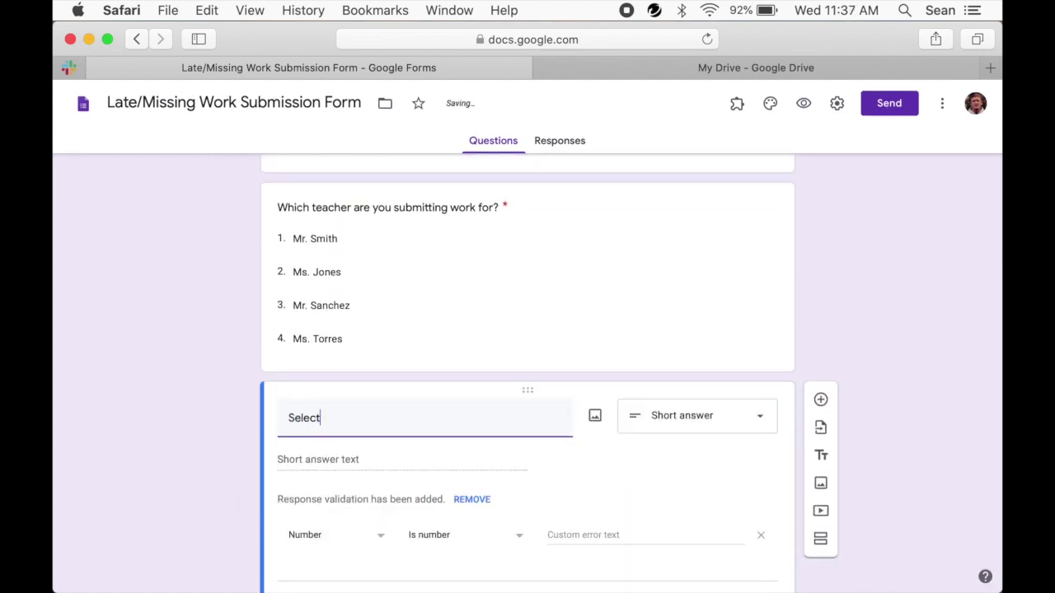
text( your teacher's email address)
Step: Enter the first two teachers' email addresses as options of the email address question
click(329, 459)
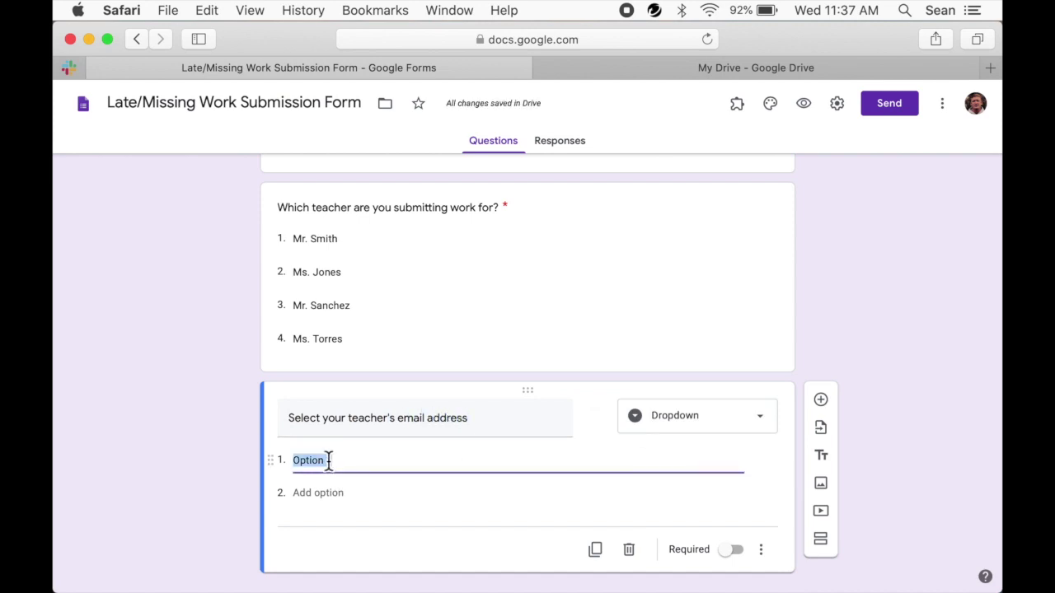
text(mrsmith@teacheremail.com)
click(317, 493)
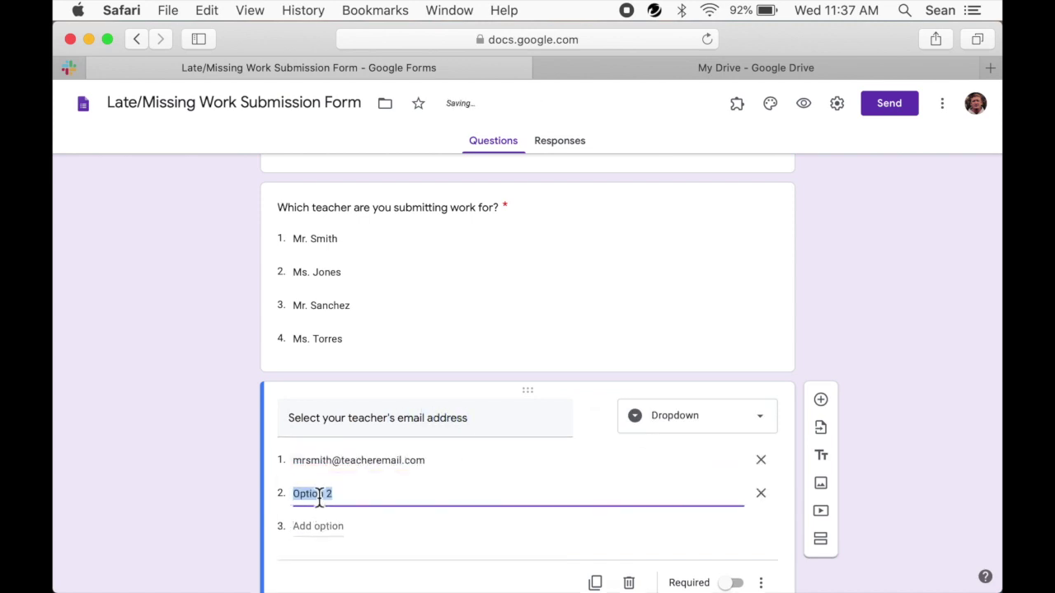
text(msjones@h)
key(BackSpace)
text(teacheremail.com)
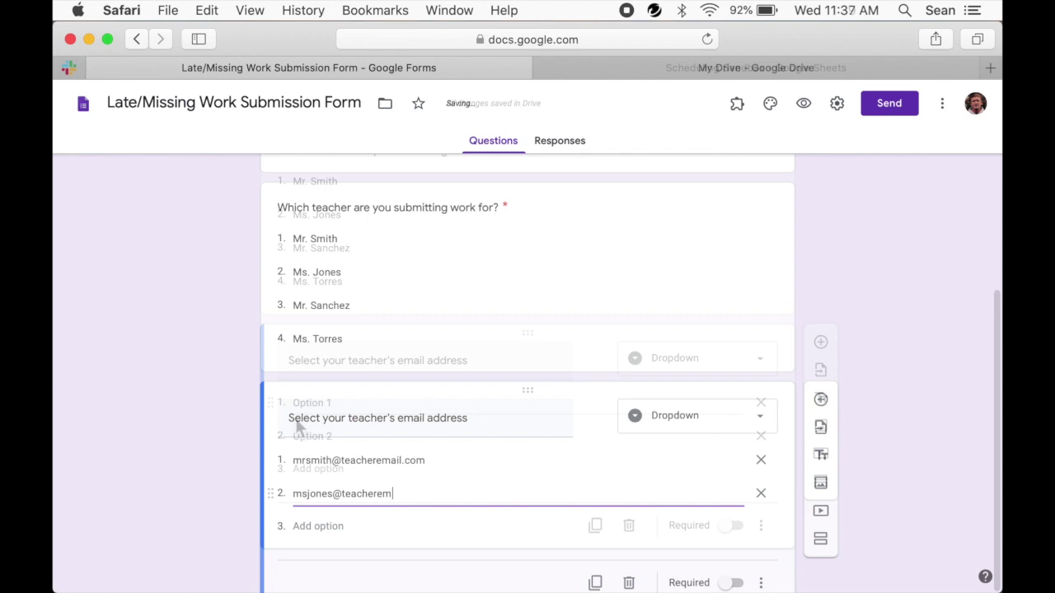
Step: Replace the email question's placeholder options with the four copied teacher email addresses and make the question required
click(303, 403)
right_click(303, 403)
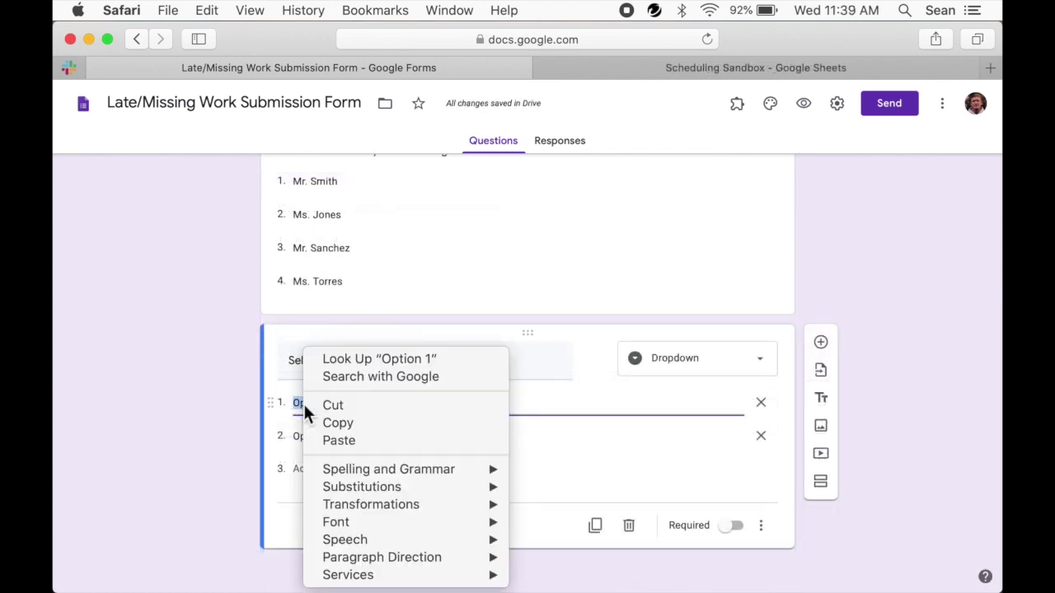
click(331, 440)
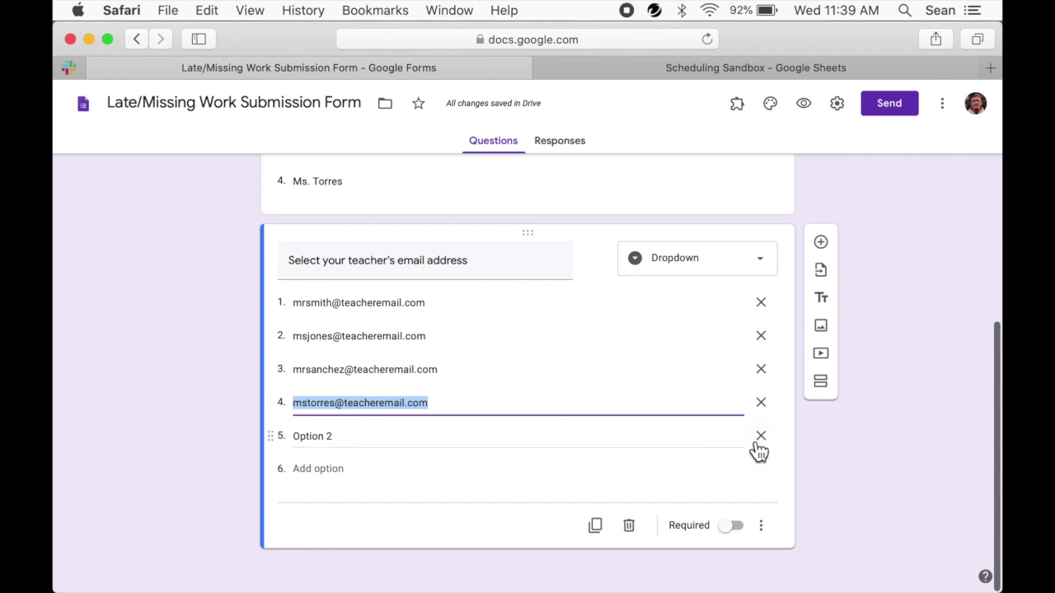
click(760, 437)
click(734, 526)
Step: Add a paragraph question titled "What late/missing assignments have you completed?"
click(820, 277)
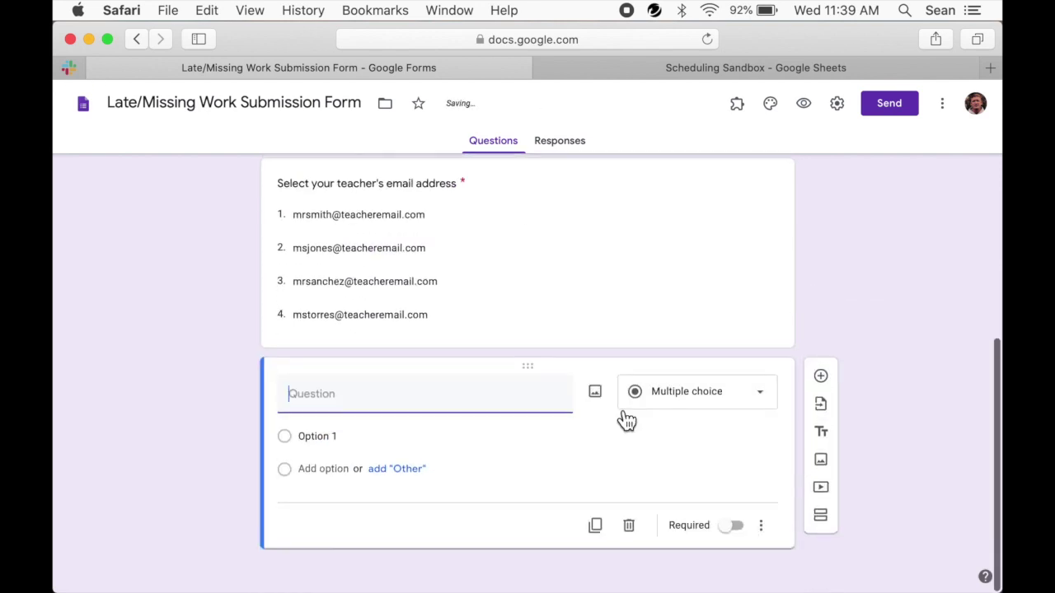
text(What as)
key(BackSpace)
key(BackSpace)
text(late/missing )
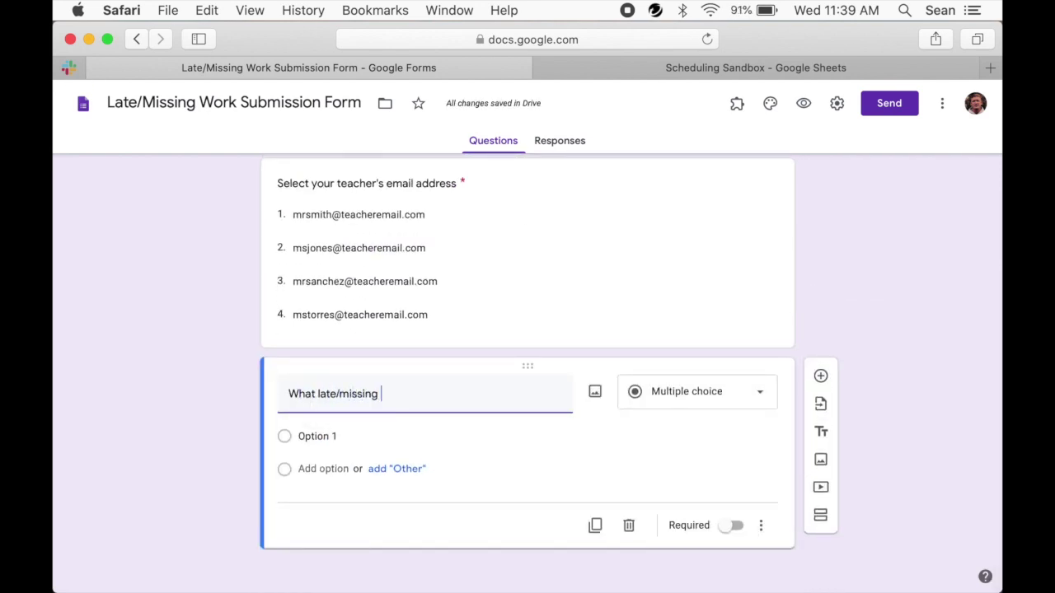
text(assignments have you completed?)
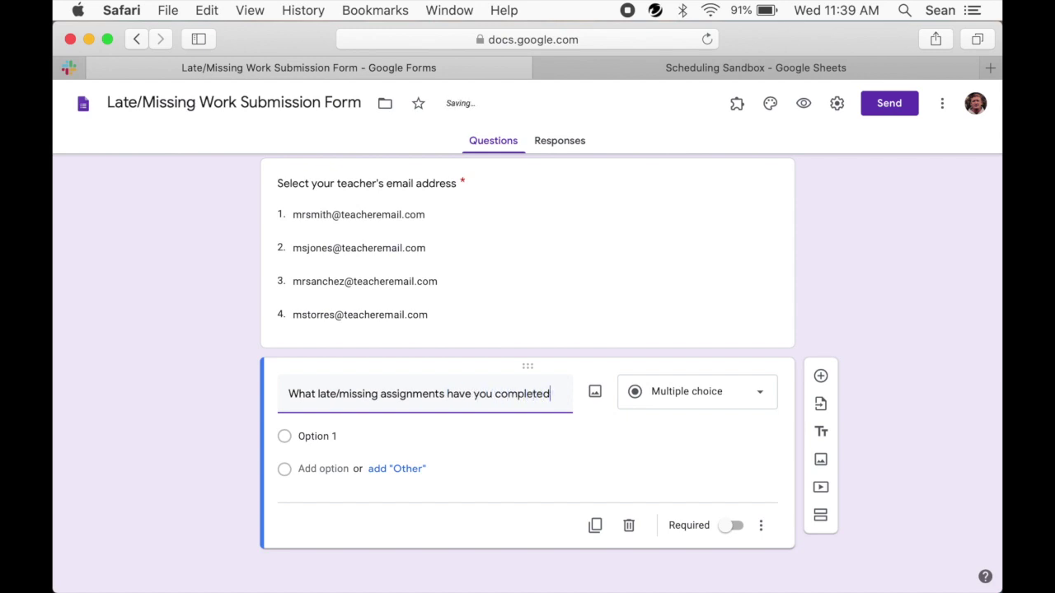
click(696, 391)
click(713, 221)
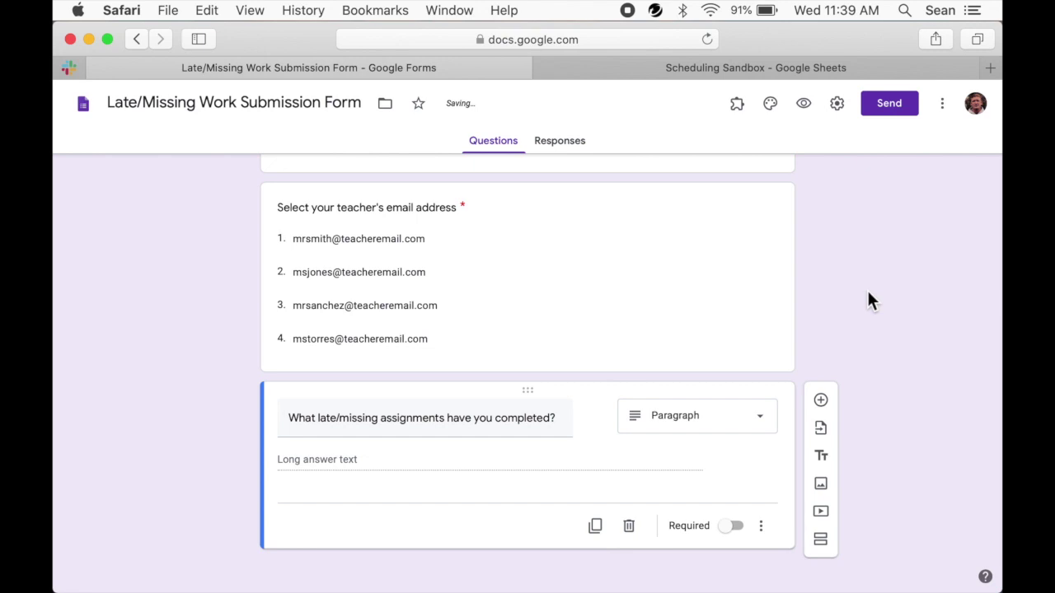
Step: Create a new spreadsheet as the destination for the form's responses, keeping the suggested name
scroll(900, 295, up, 6)
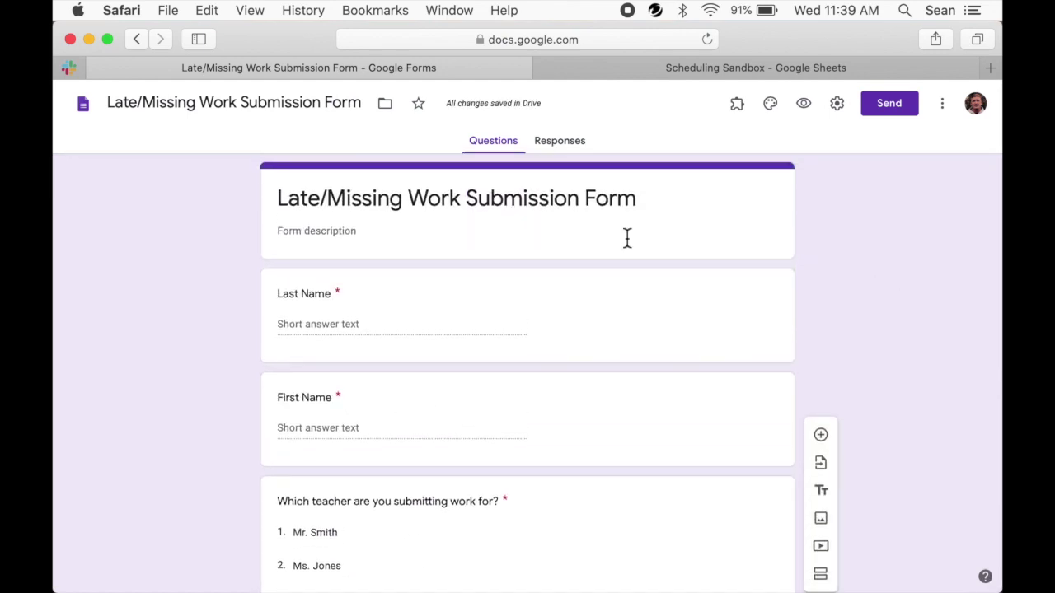
click(578, 152)
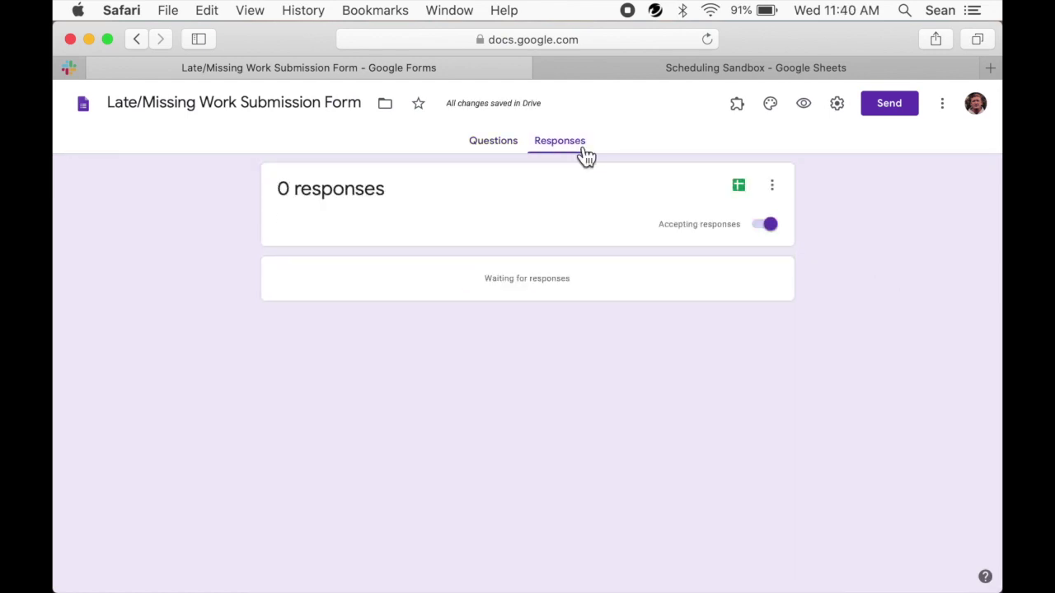
click(750, 190)
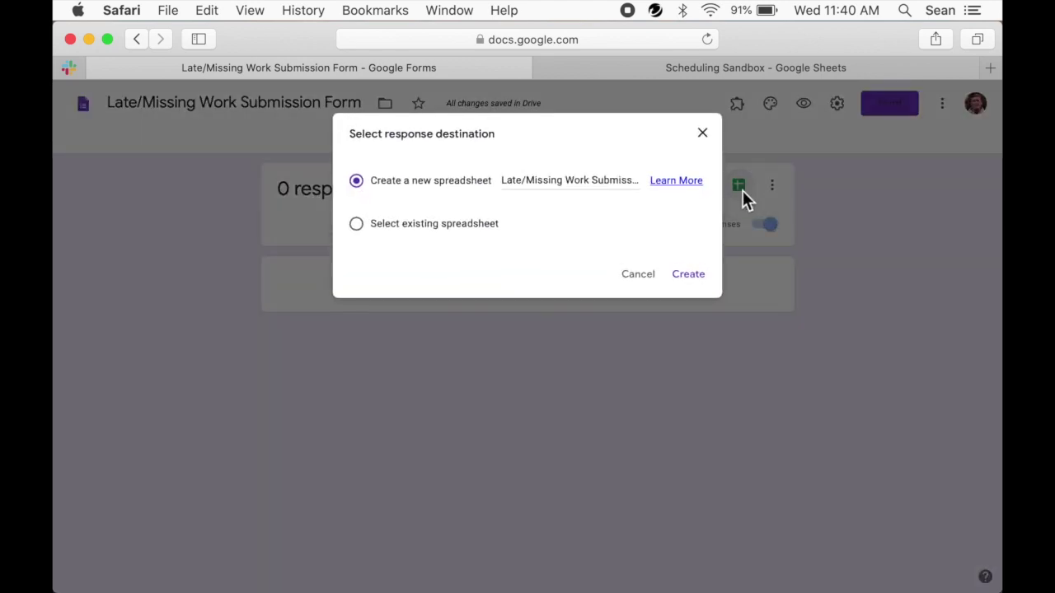
click(700, 287)
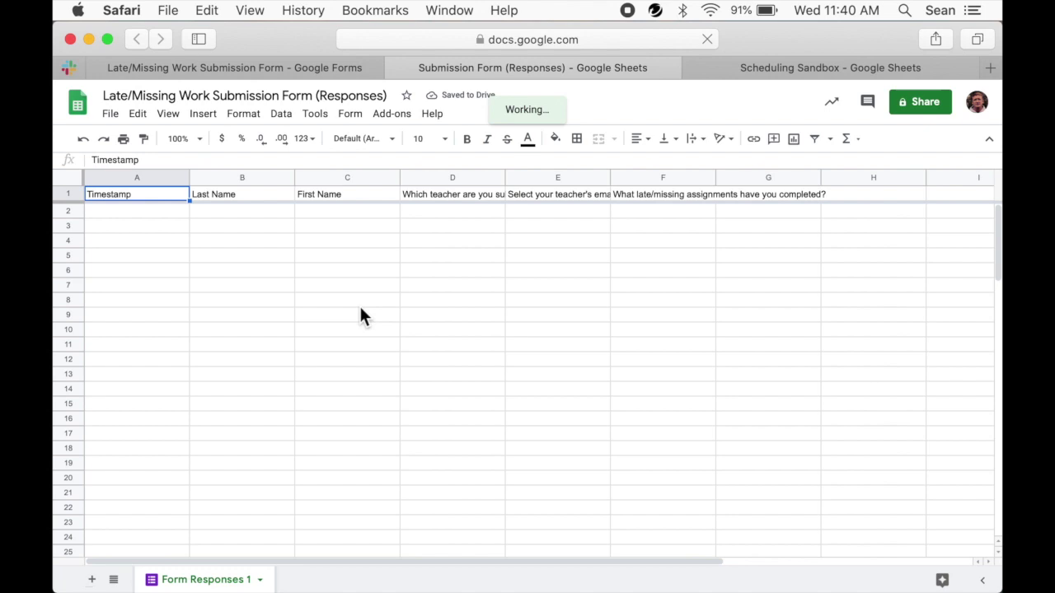
Step: Look up the Form Mule - Email Merge Utility add-on in the marketplace, view its page, and return to the spreadsheet
click(410, 117)
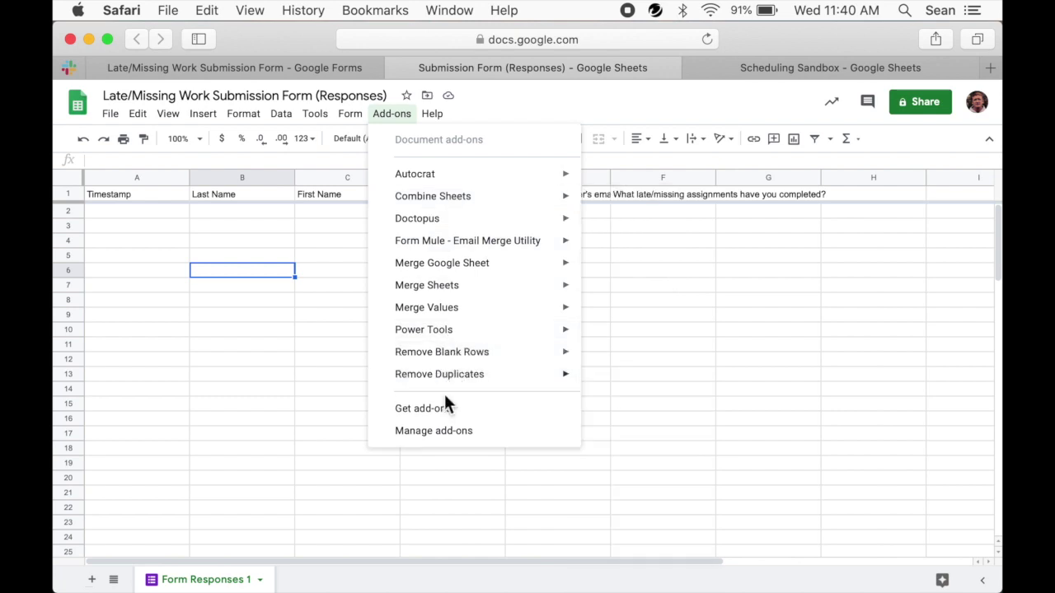
click(492, 412)
text(form )
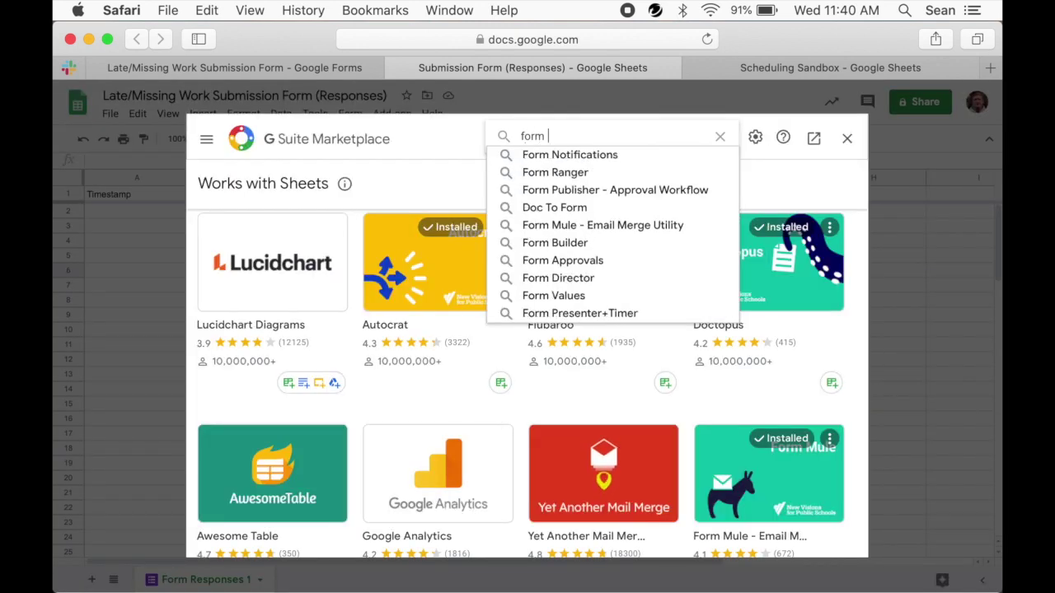
text(mule)
click(695, 157)
click(332, 302)
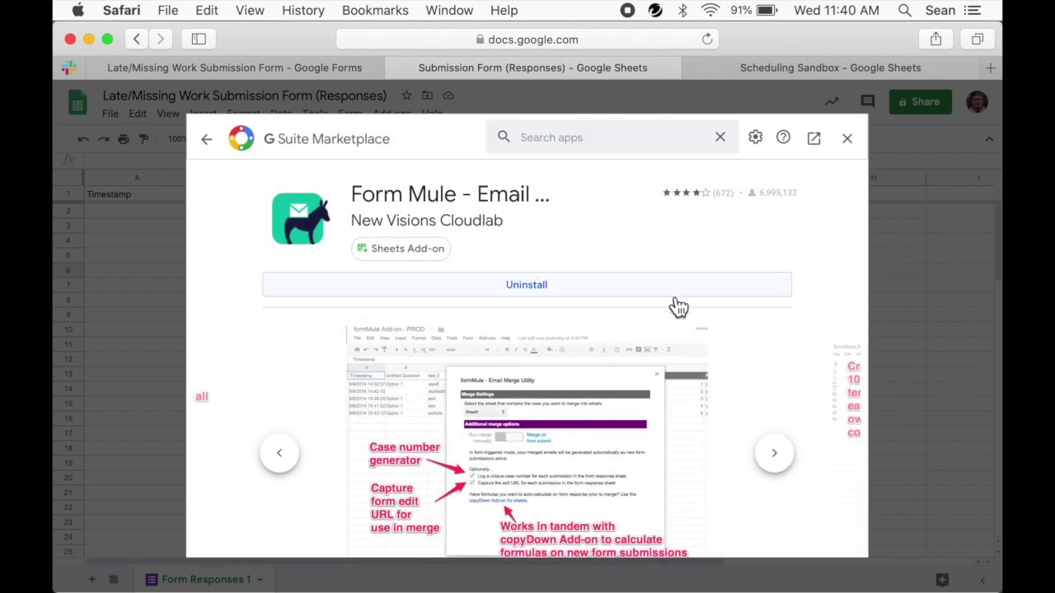
click(847, 138)
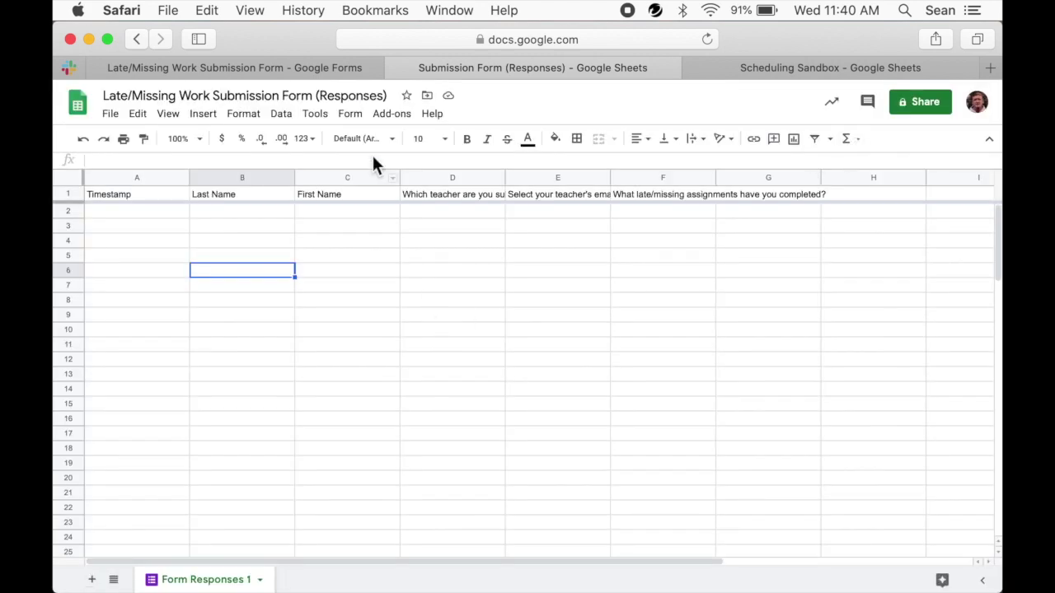
Step: Open the Form Mule setup, choose Form Responses 1 as the source sheet, and turn on sending on form submit
click(414, 121)
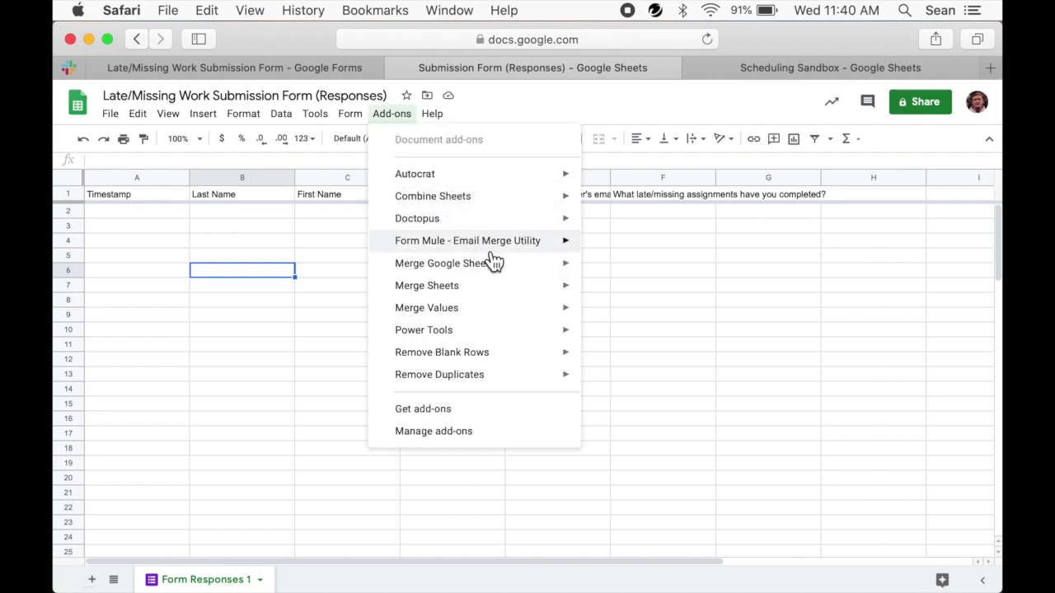
mouse_move(556, 260)
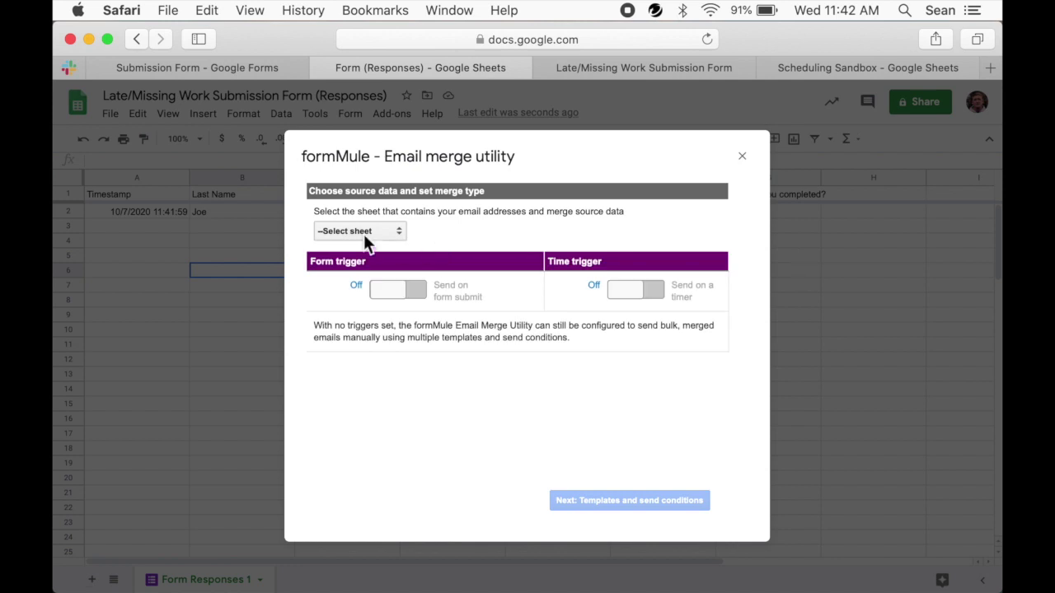
click(388, 228)
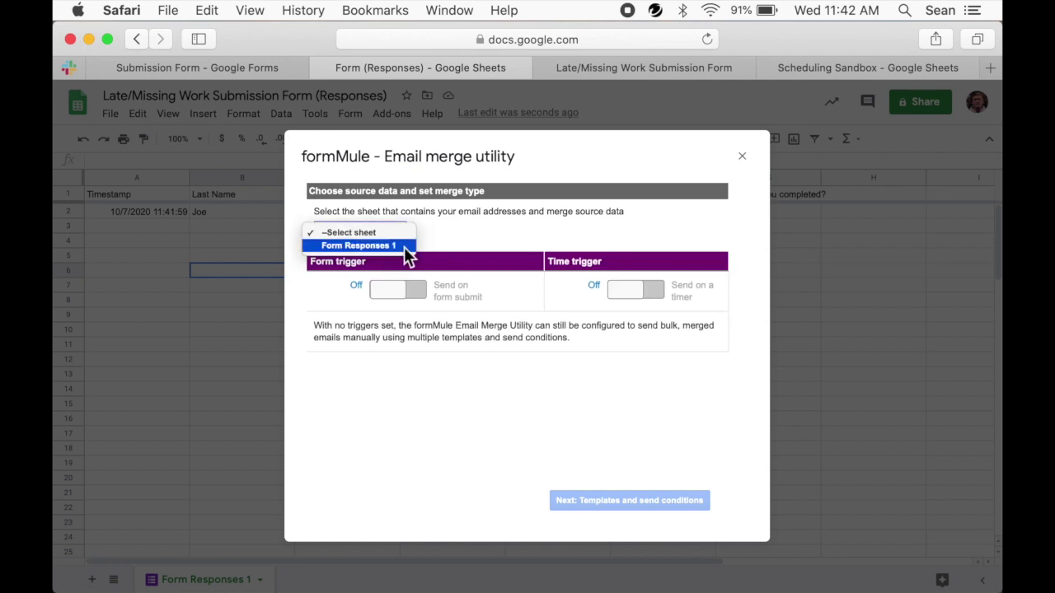
click(404, 246)
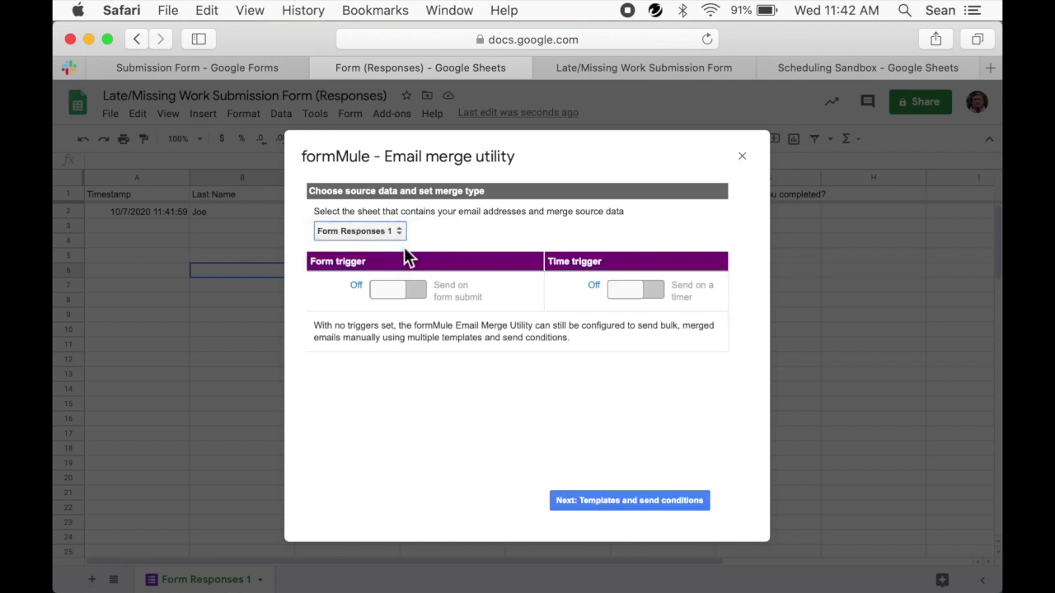
click(422, 299)
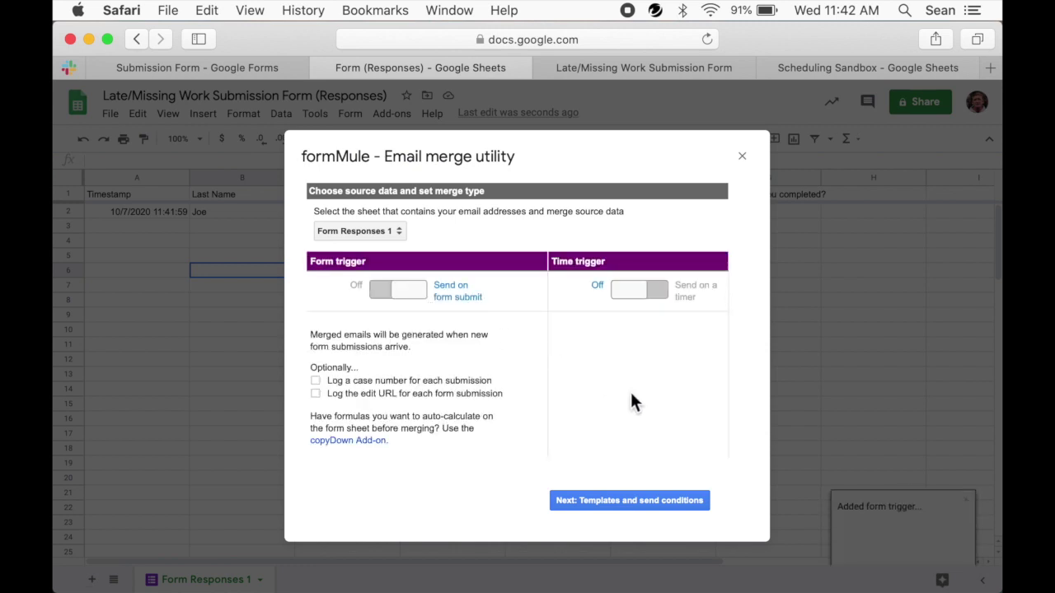
Step: Save the settings for one email template, Template 1, sent for all rows, and open it for editing
click(703, 501)
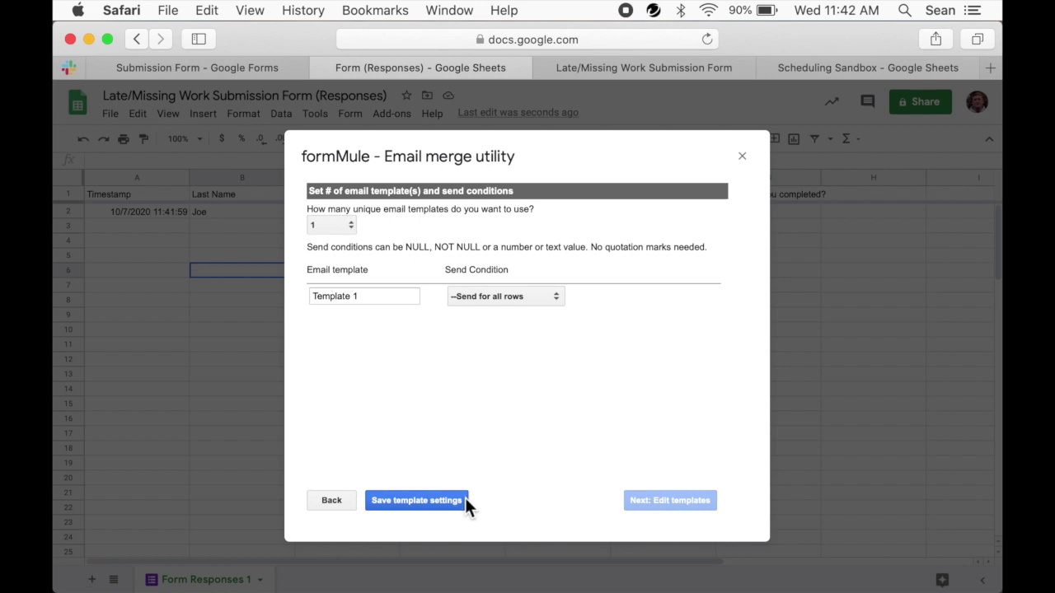
click(417, 501)
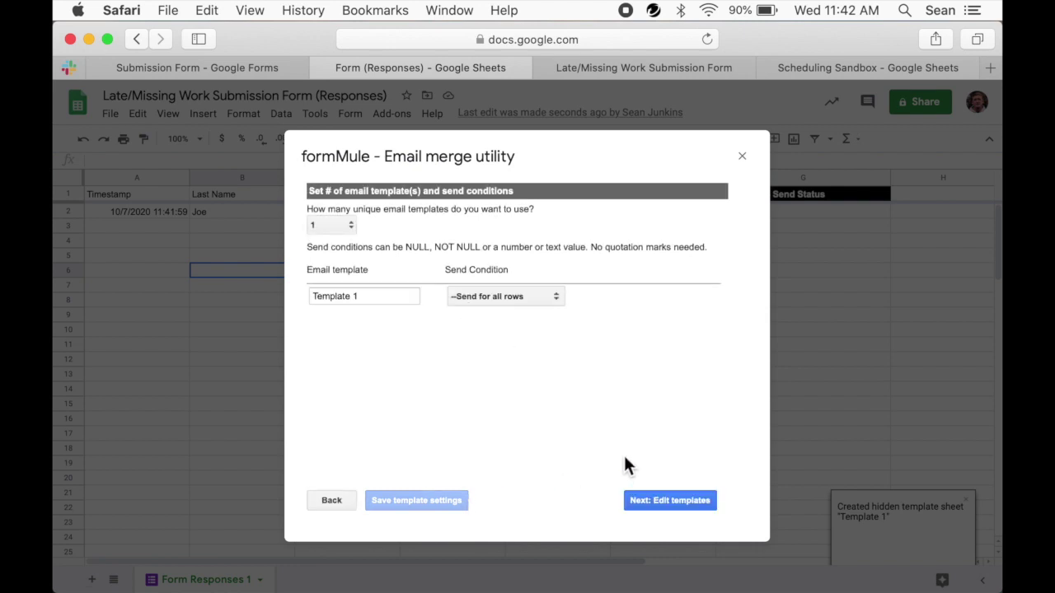
click(713, 500)
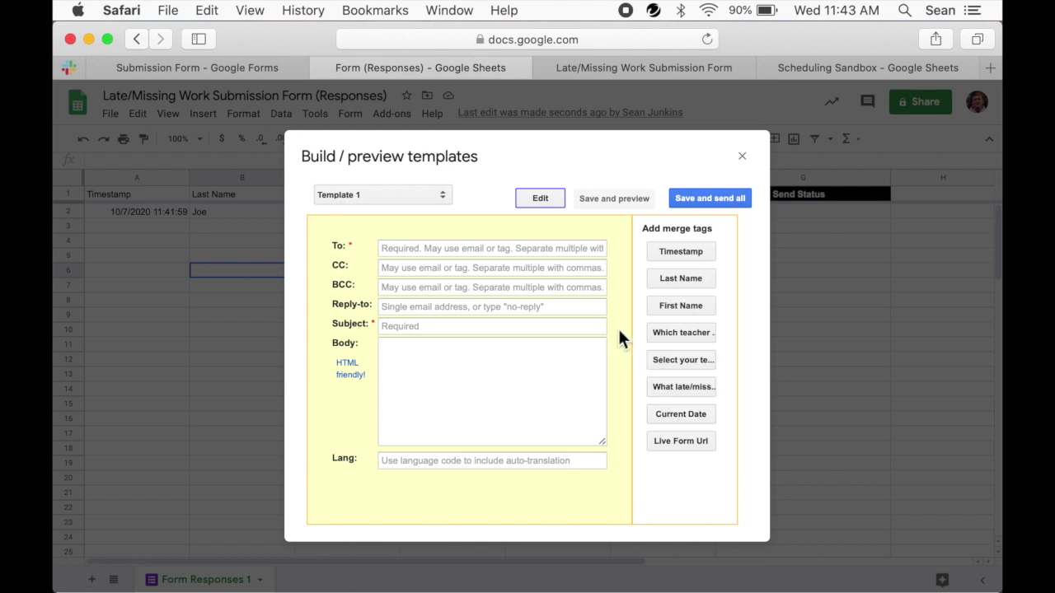
Step: Address the email template with the "Select your teacher's email address" merge tag and set its subject to "Late/Missing Work Submission"
click(514, 251)
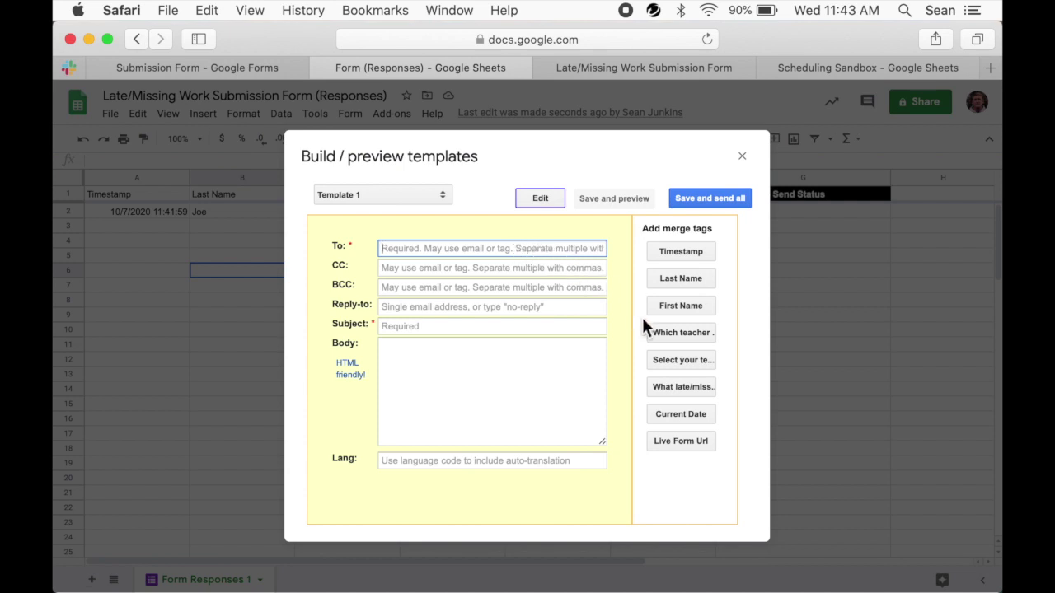
click(703, 360)
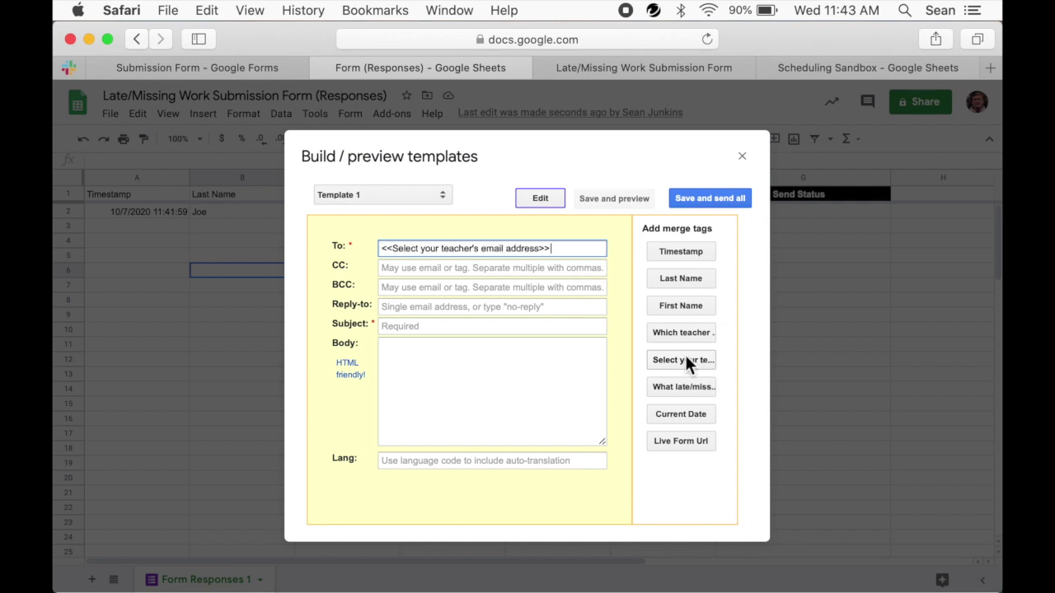
click(502, 329)
text(Lat)
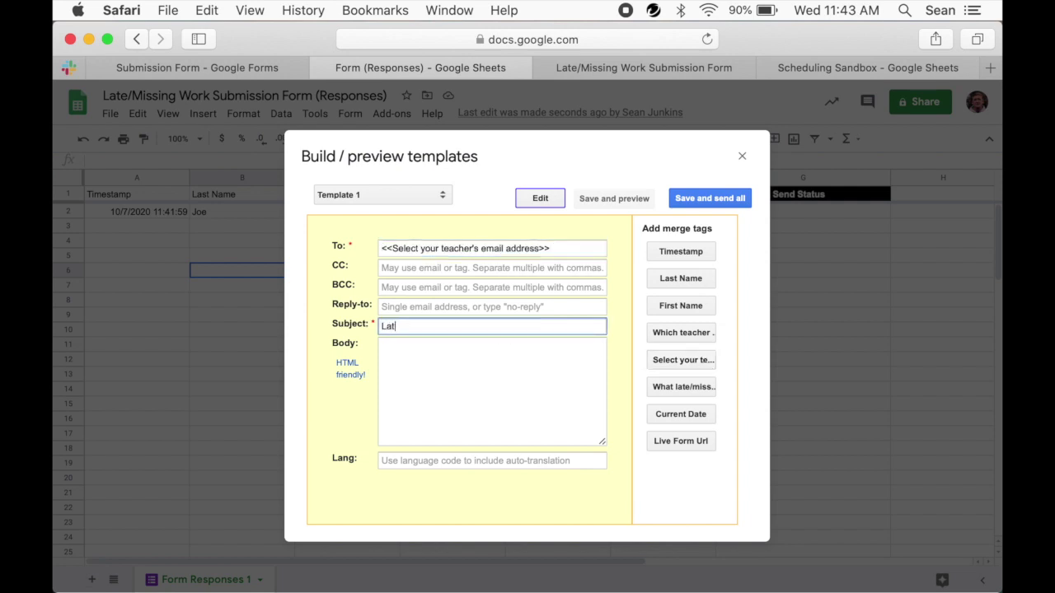
text(e/Missing Work Submission)
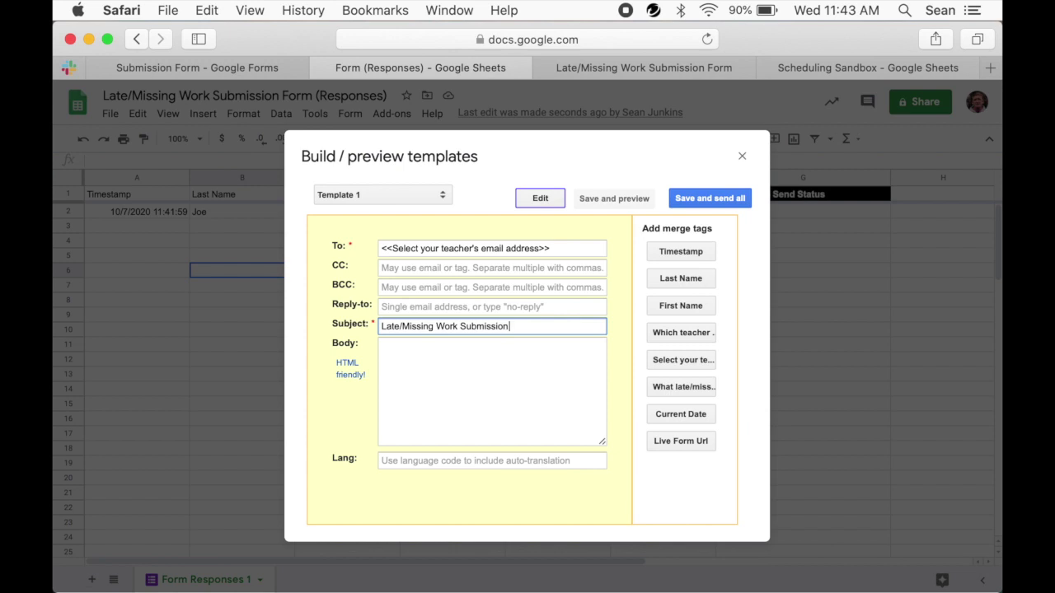
Step: Fill the email body with the teacher, last name, first name and late/missing assignments merge tags, separating the three groups with blank lines
click(503, 352)
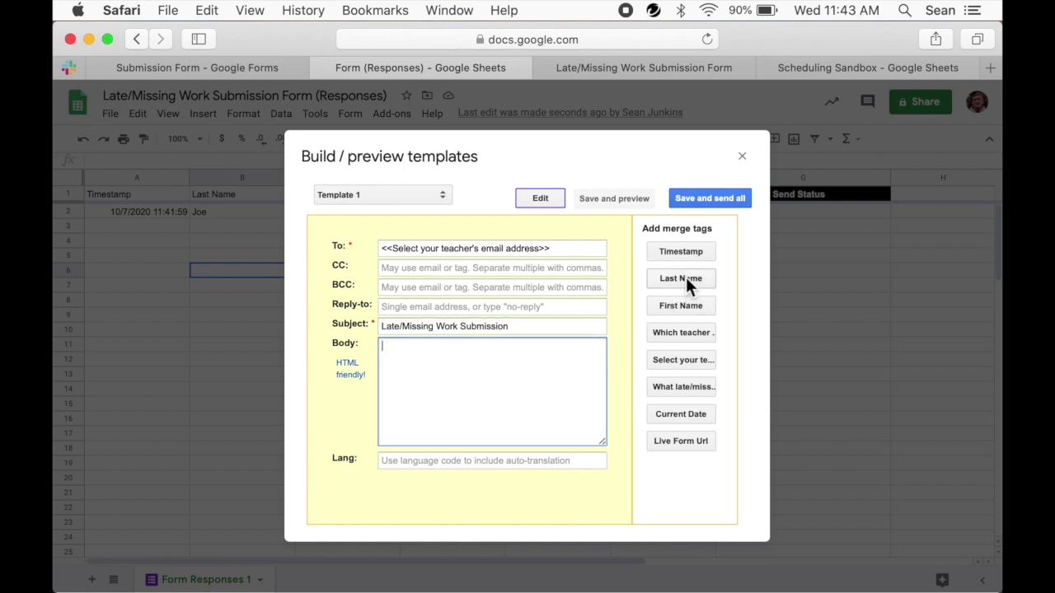
click(681, 333)
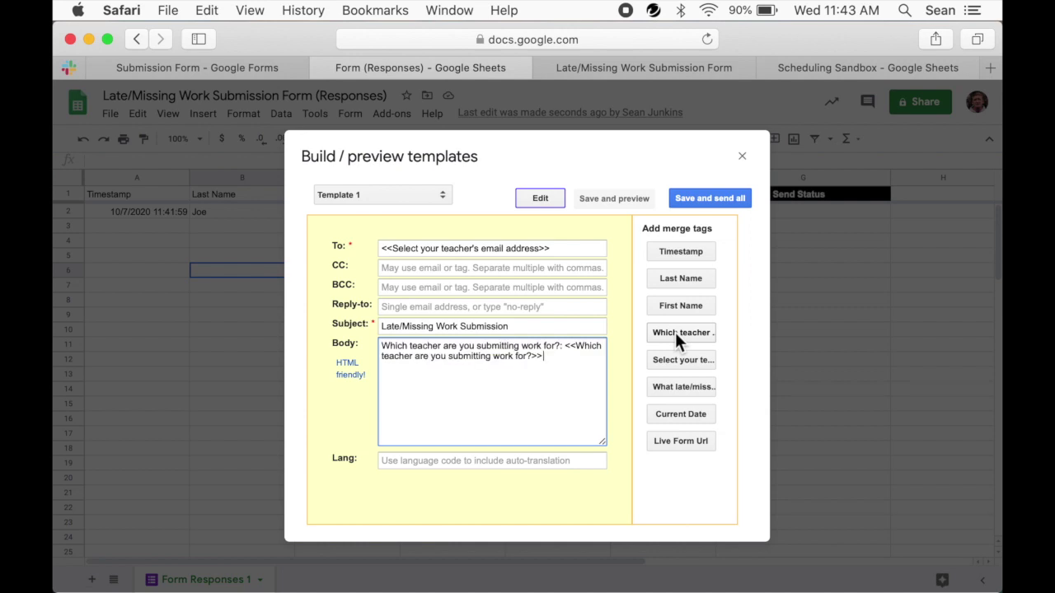
text(-)
key(BackSpace)
key(Return)
key(Return)
click(673, 280)
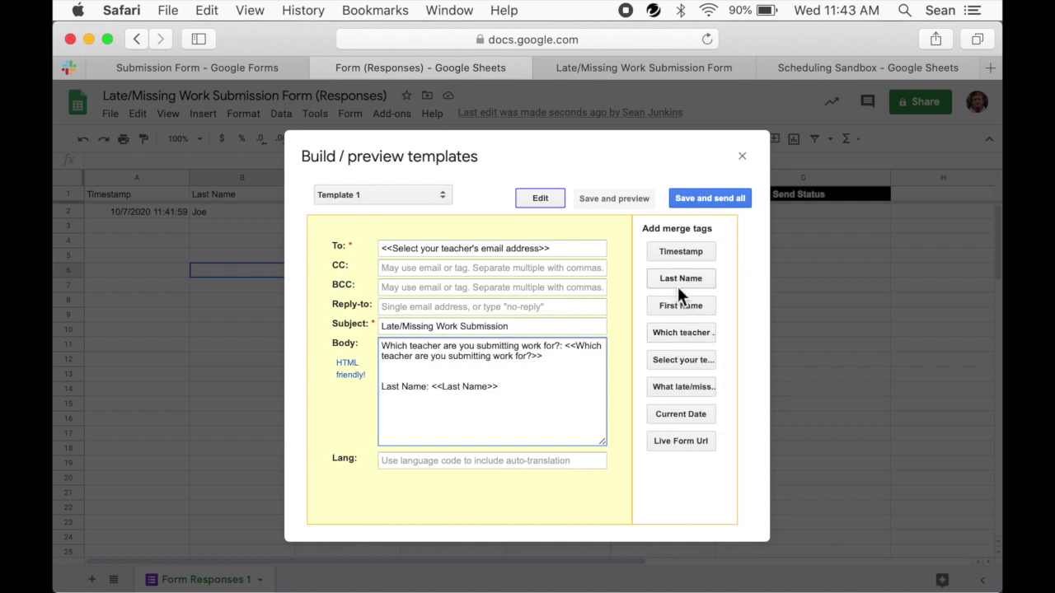
click(687, 303)
key(Return)
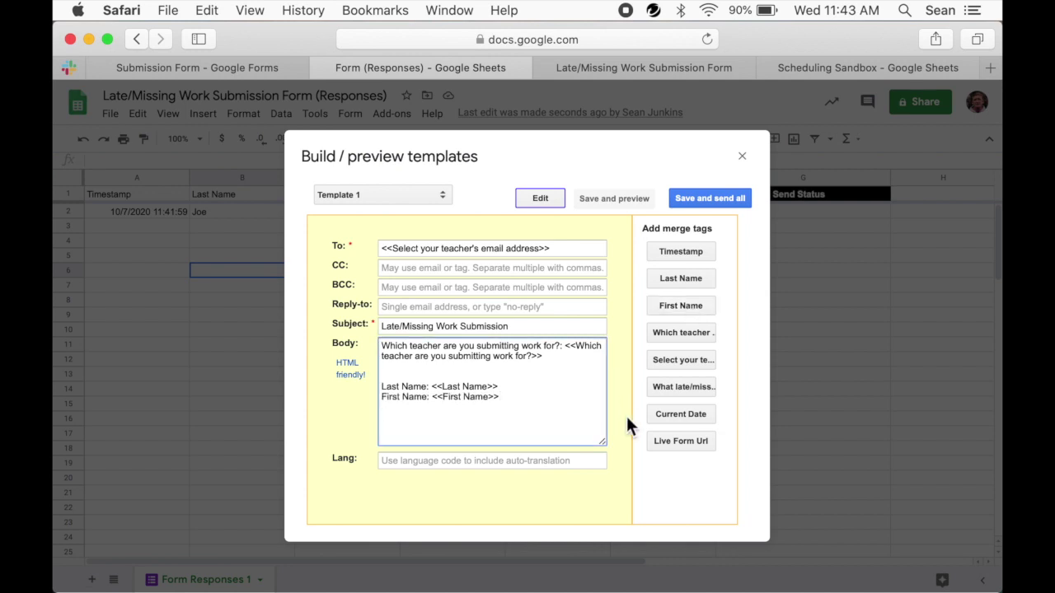
key(Return)
click(697, 387)
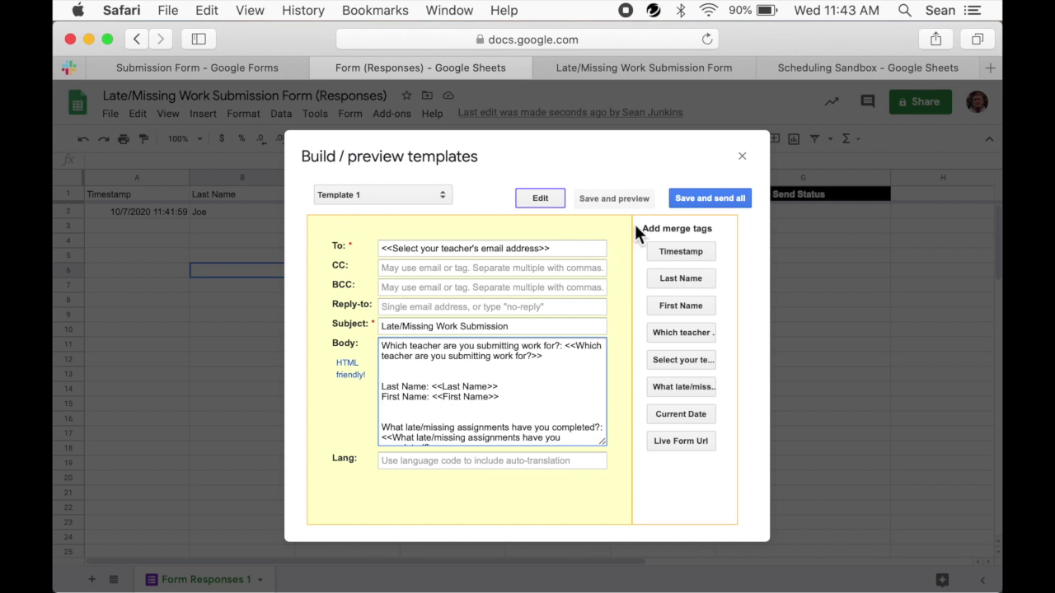
Step: Save and preview the email template, and check the Template 1 send status of the first response
click(614, 199)
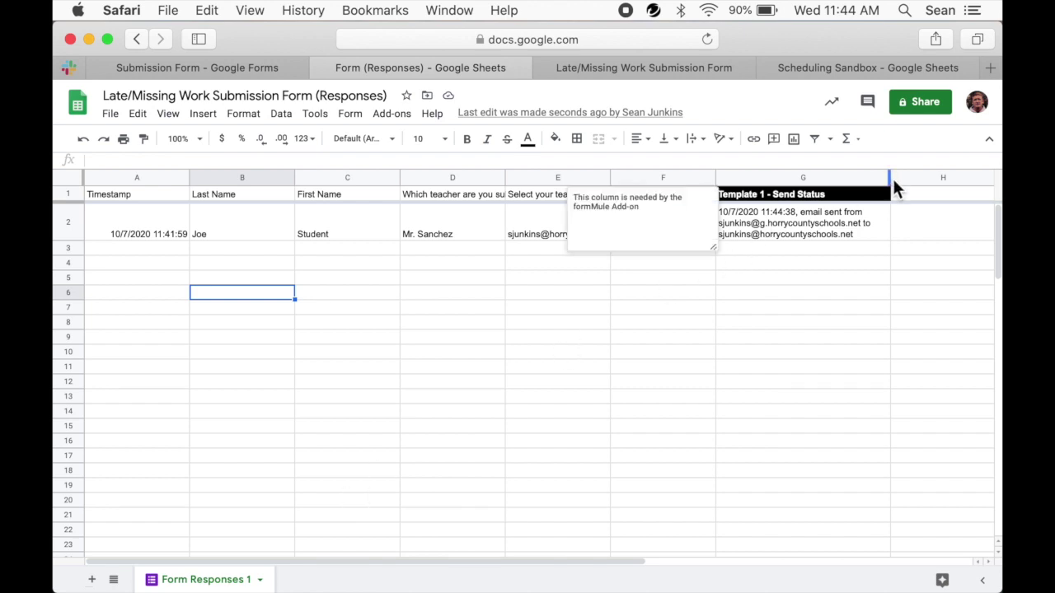
click(860, 236)
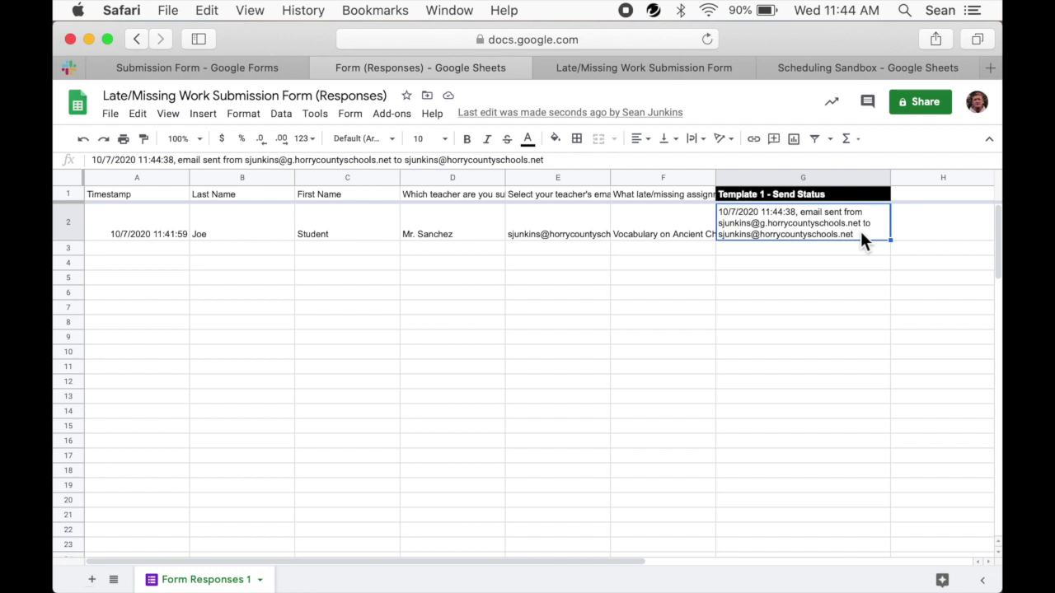